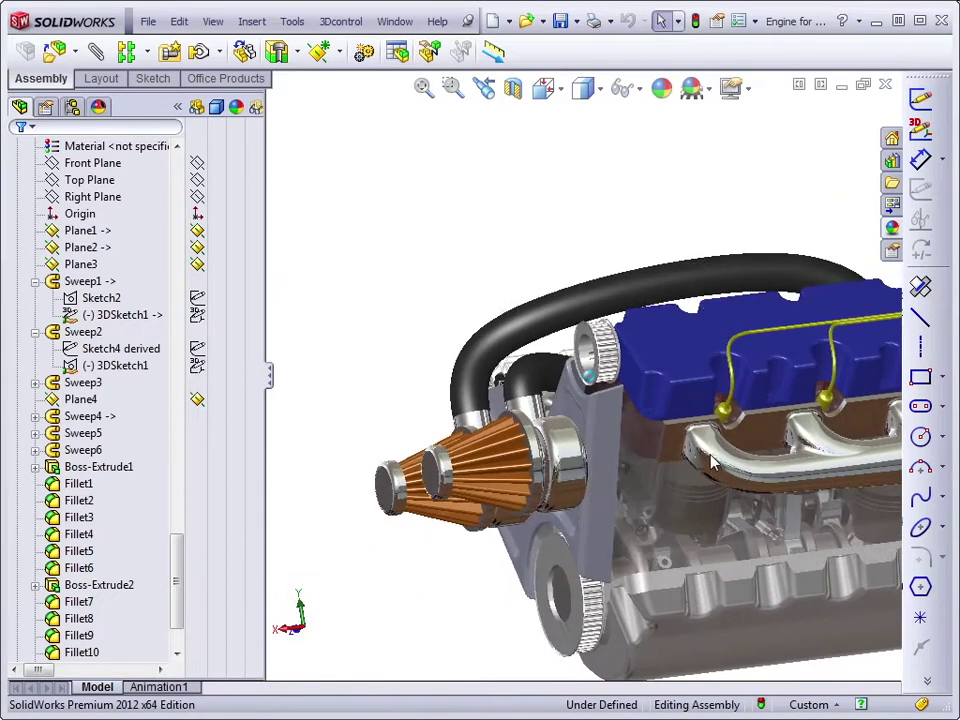
Step: Locate the wires part in the feature tree and highlight its Sweep1, Sweep2 and Sweep3 features to identify each wire
click(662, 358)
click(660, 348)
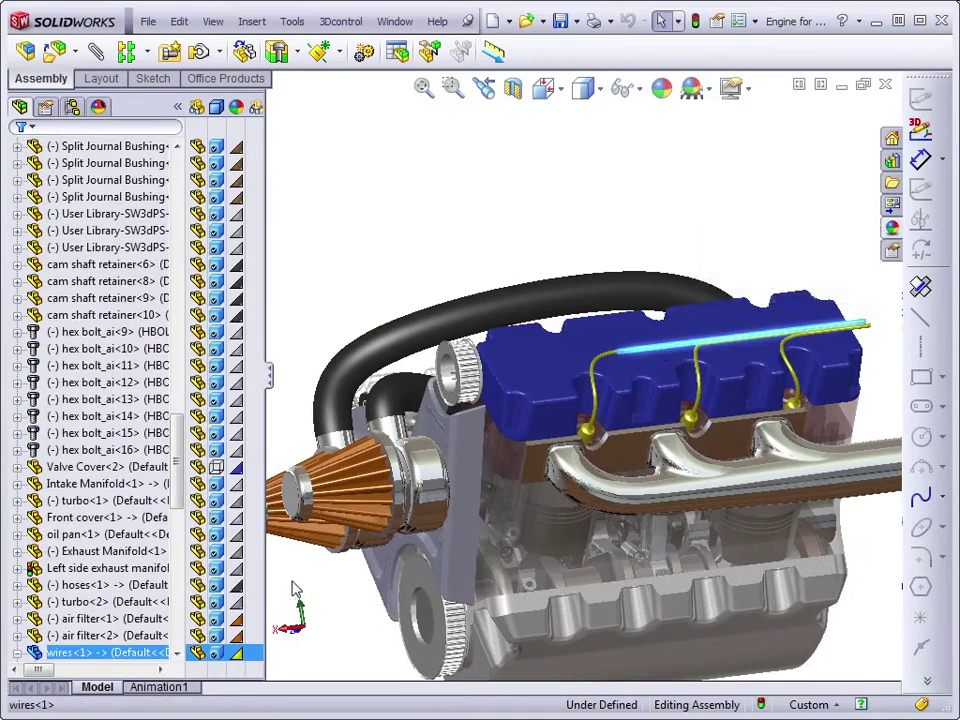
drag(177, 471, 177, 514)
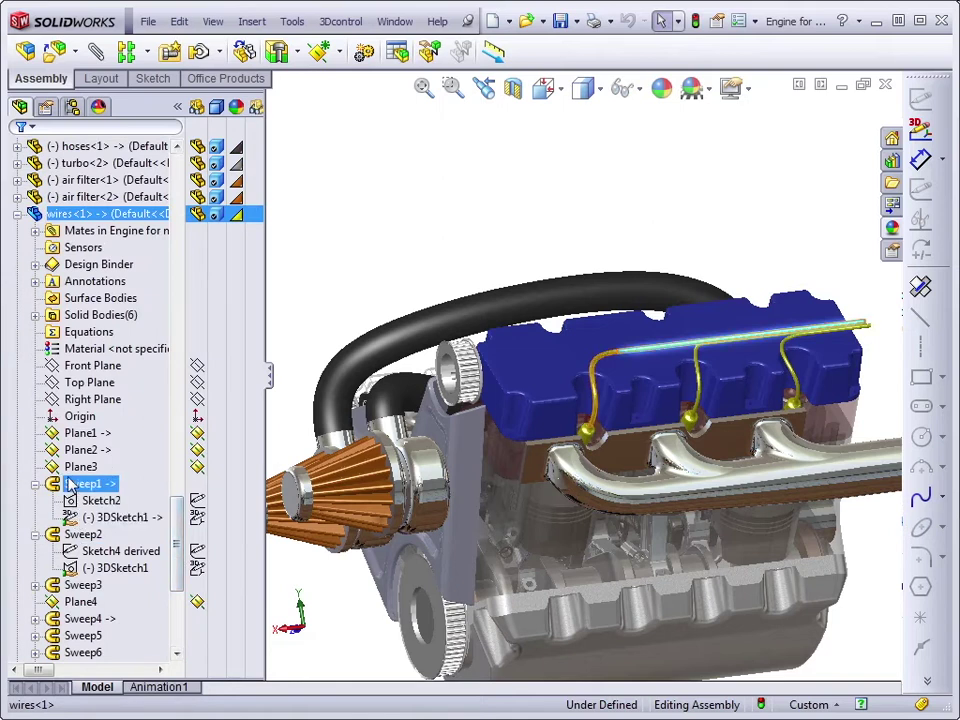
click(72, 486)
click(82, 536)
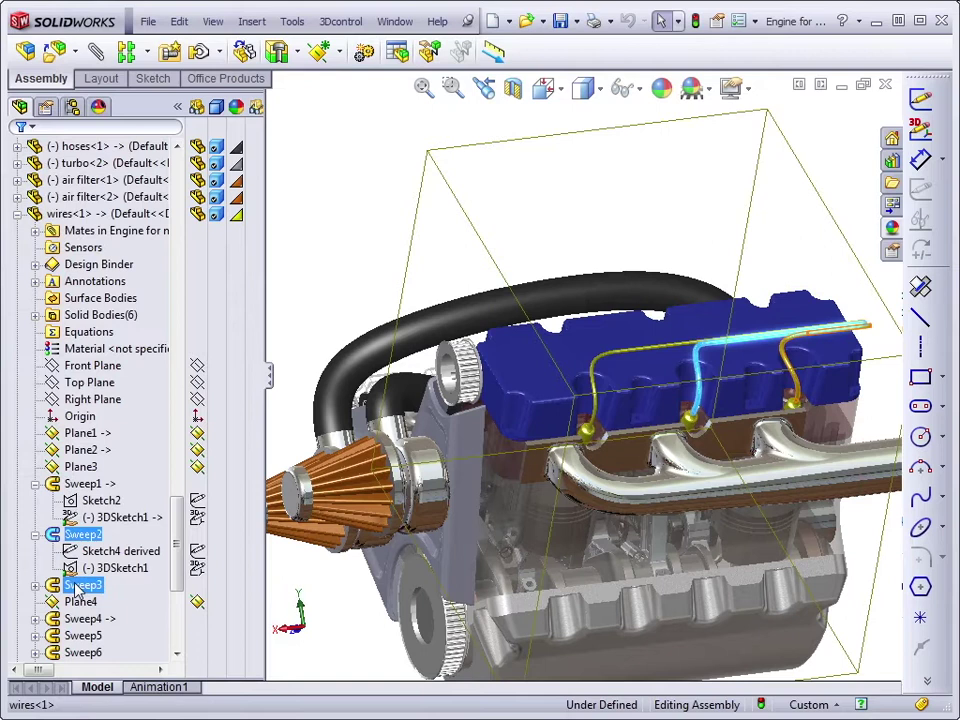
click(80, 586)
click(311, 666)
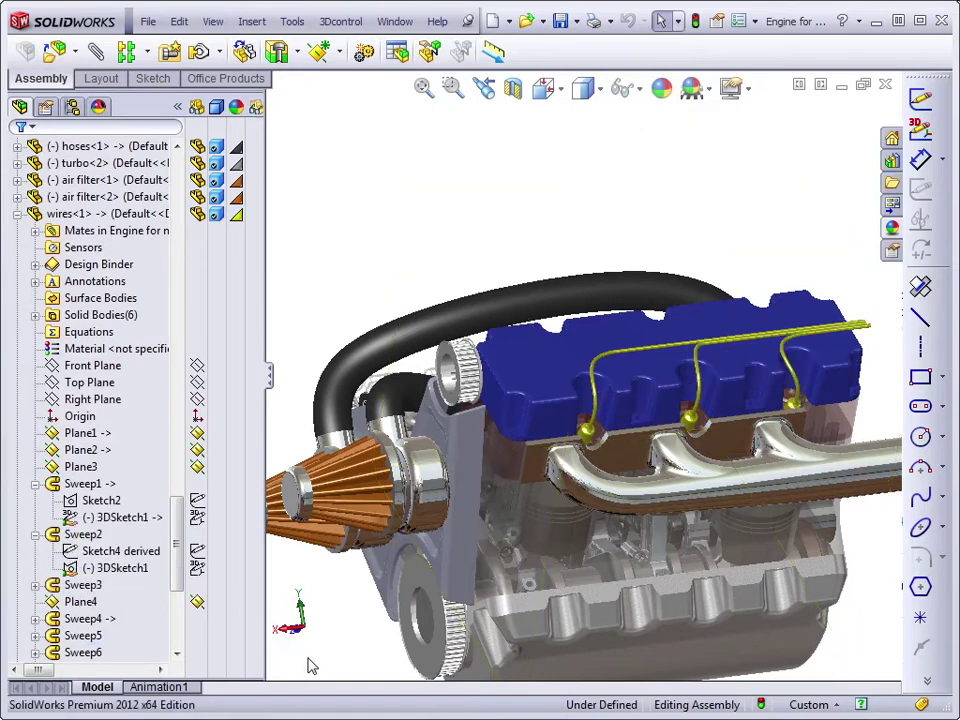
Step: Expand Sweep3 and compare the profile and path sketches listed beneath the three wire sweeps
click(100, 568)
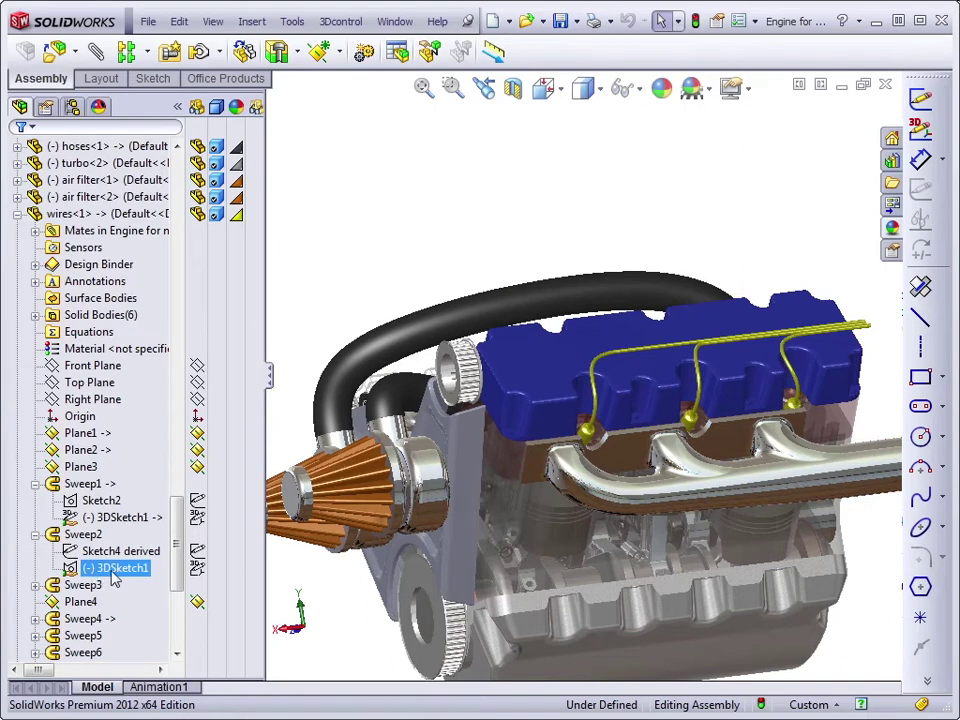
key(Escape)
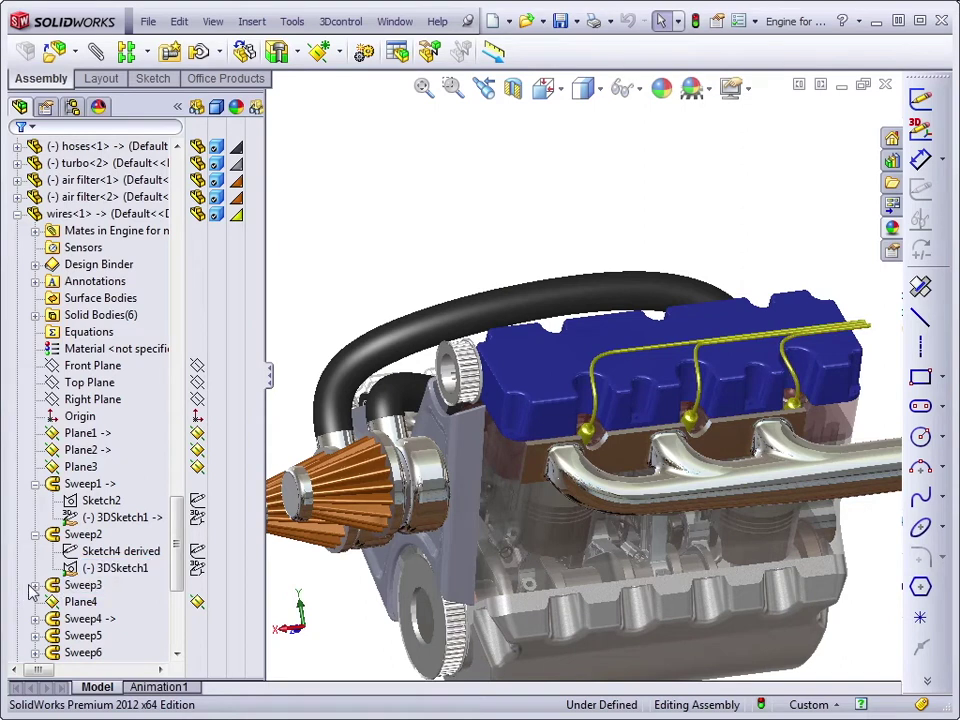
click(35, 585)
click(100, 619)
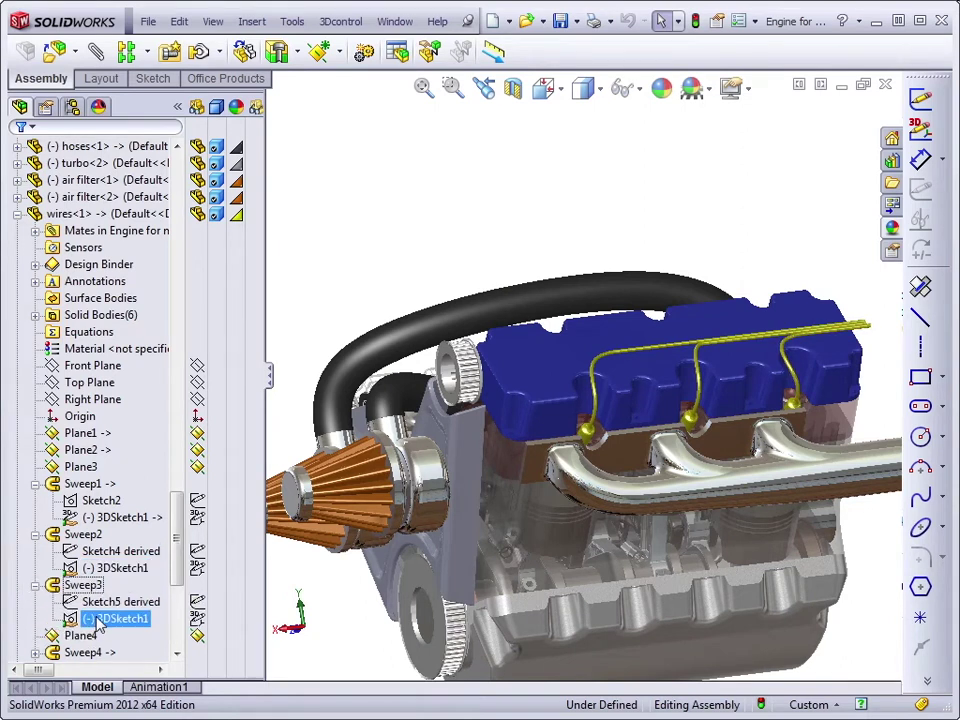
click(92, 500)
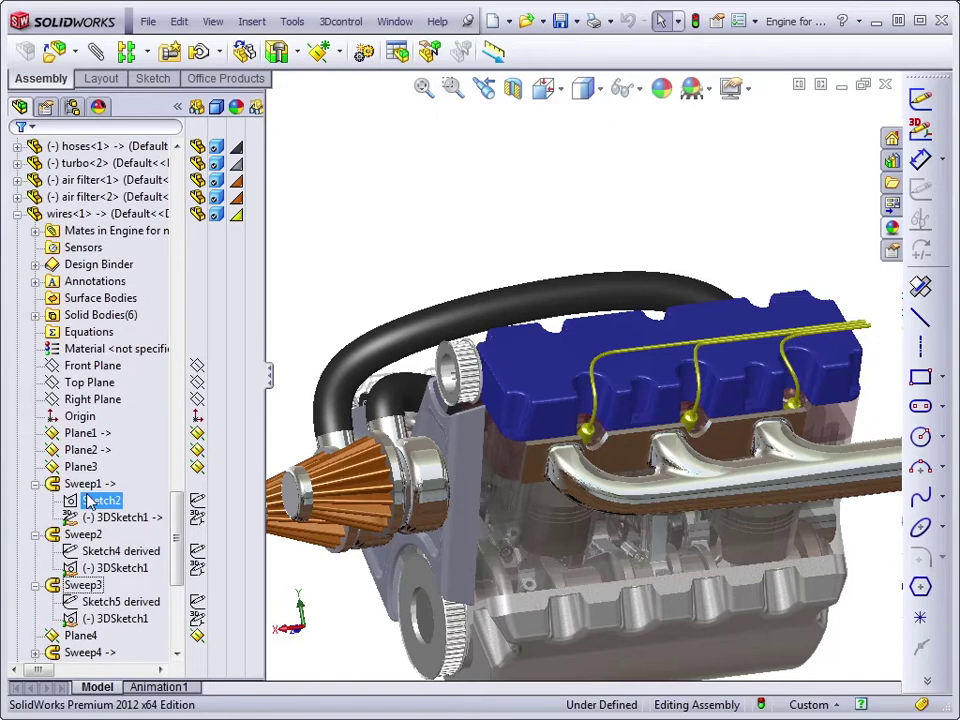
Step: Open the shared 3DSketch1 from Sweep3, inspect the lines and splines along the valve cover, and leave the sketch without changes
click(92, 620)
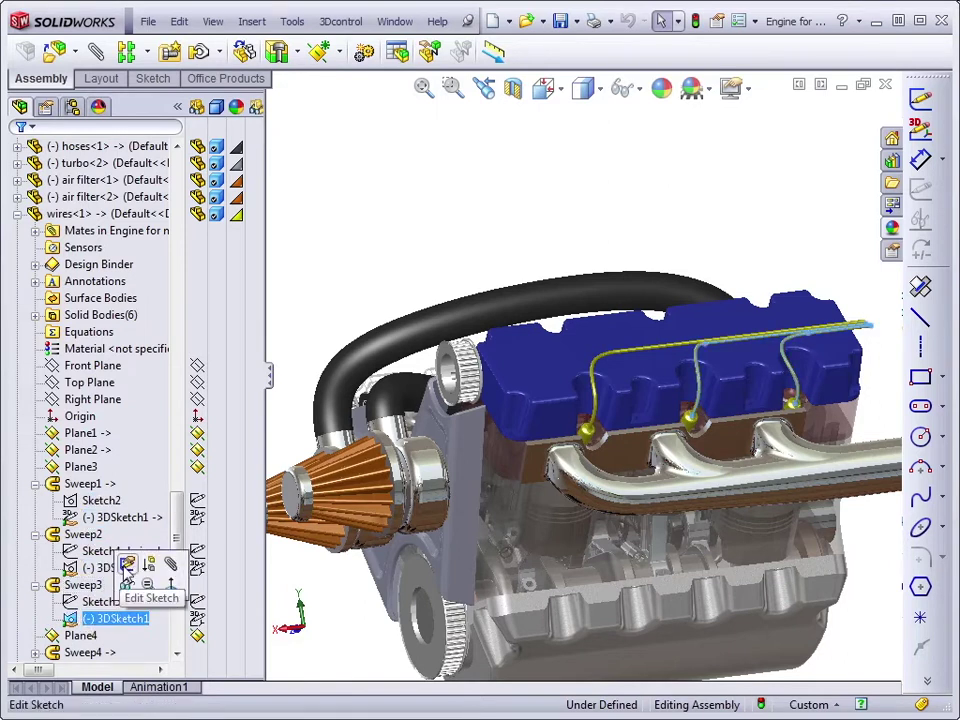
click(128, 566)
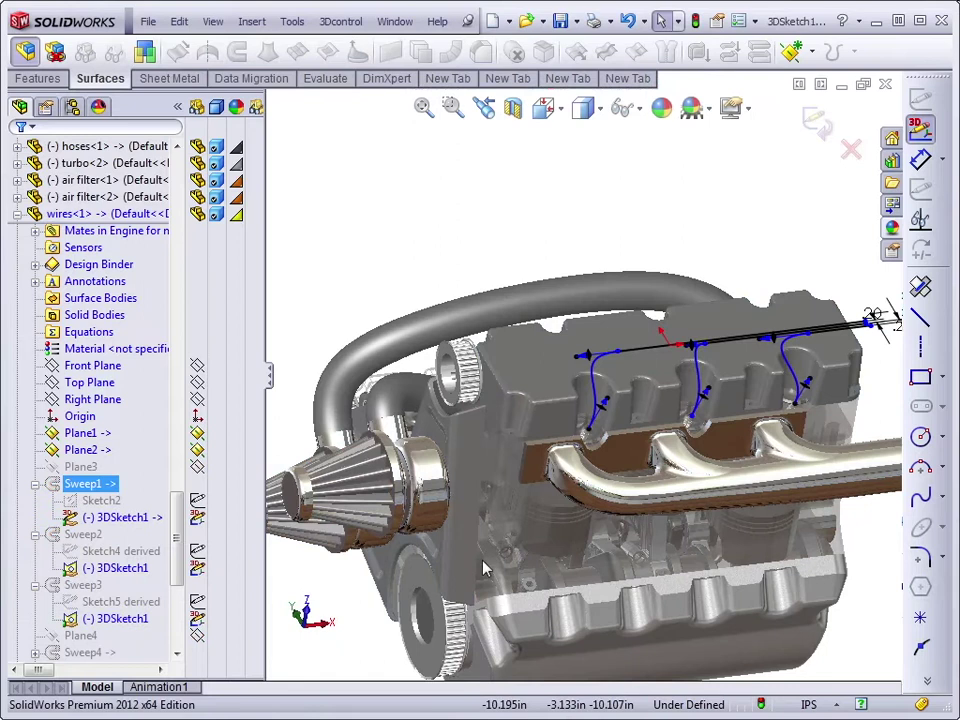
scroll(776, 354, down, 5)
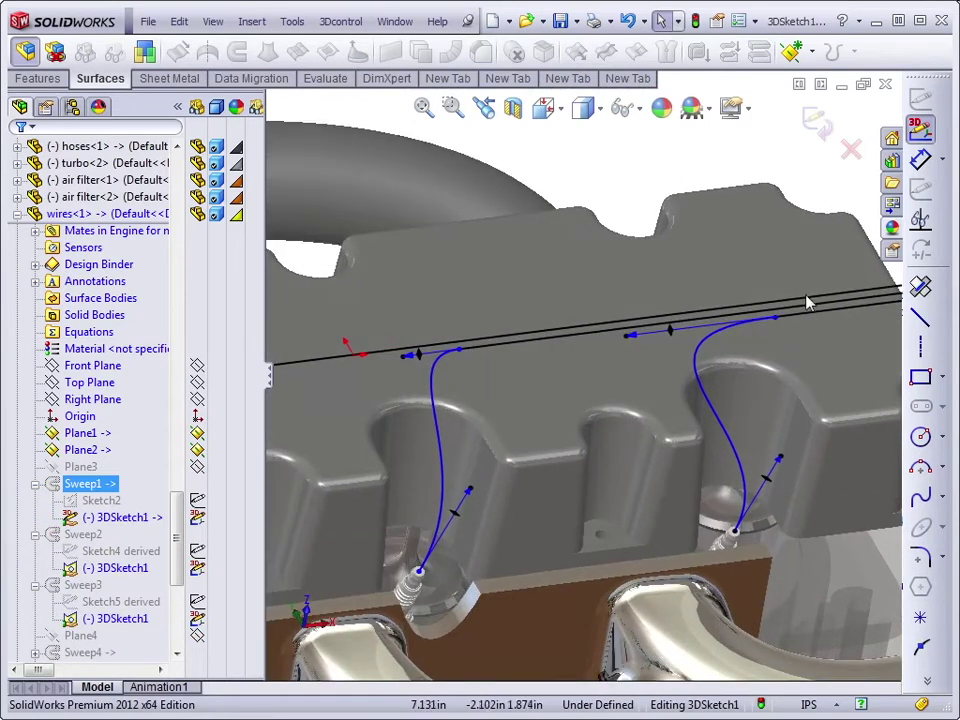
middle_drag(816, 320, 548, 555)
key(Down)
key(Down)
key(Down)
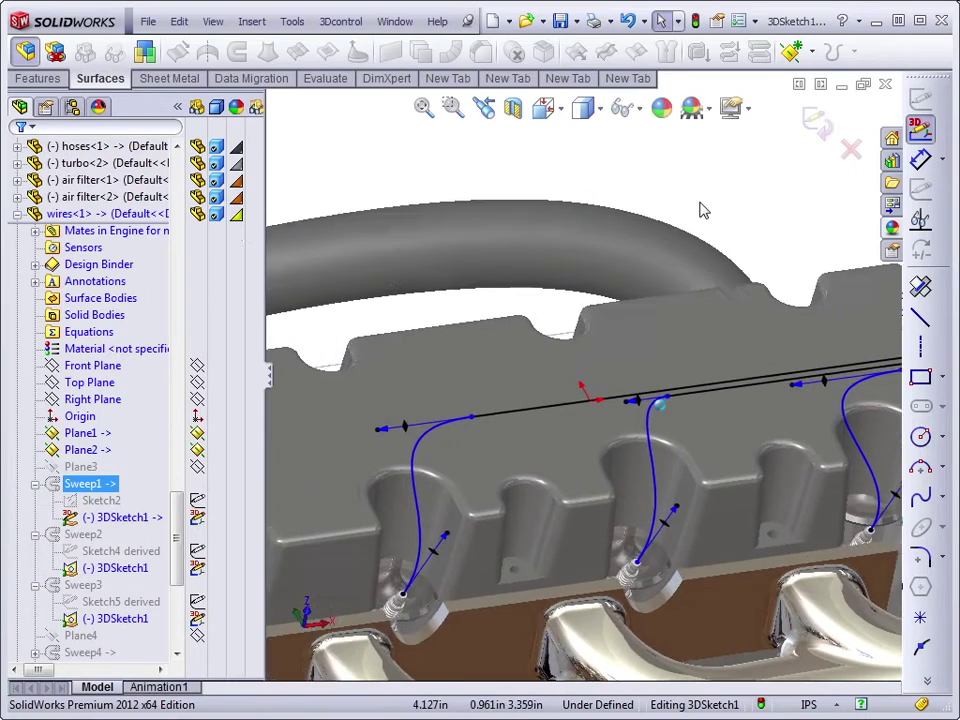
click(851, 151)
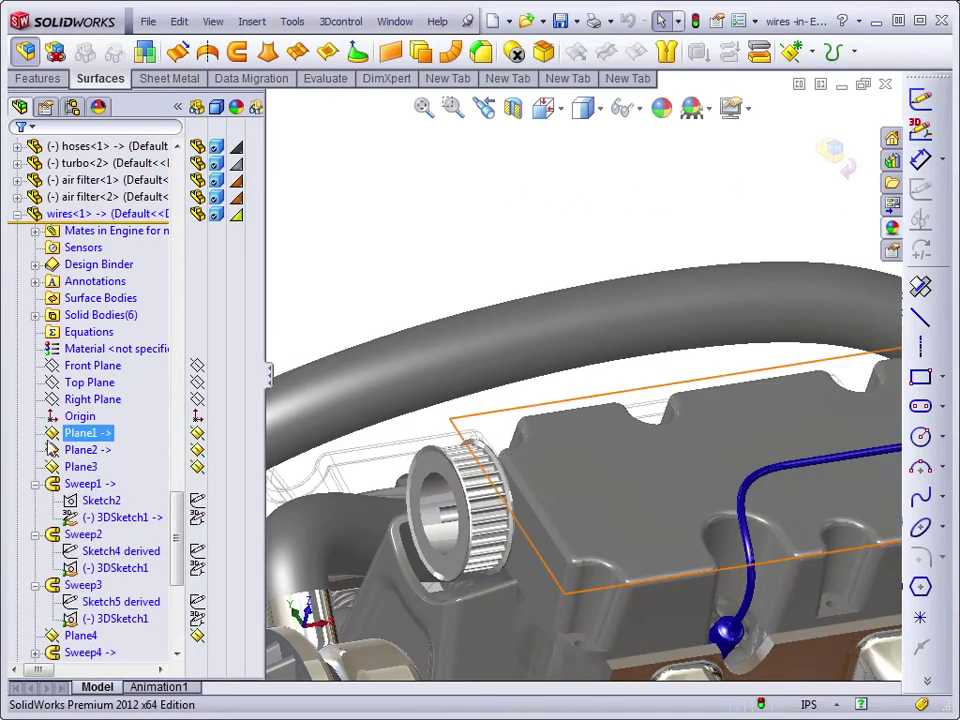
Step: Select Plane1 and examine from several angles how it lies over the valve cover relative to the wires
click(81, 436)
key(f)
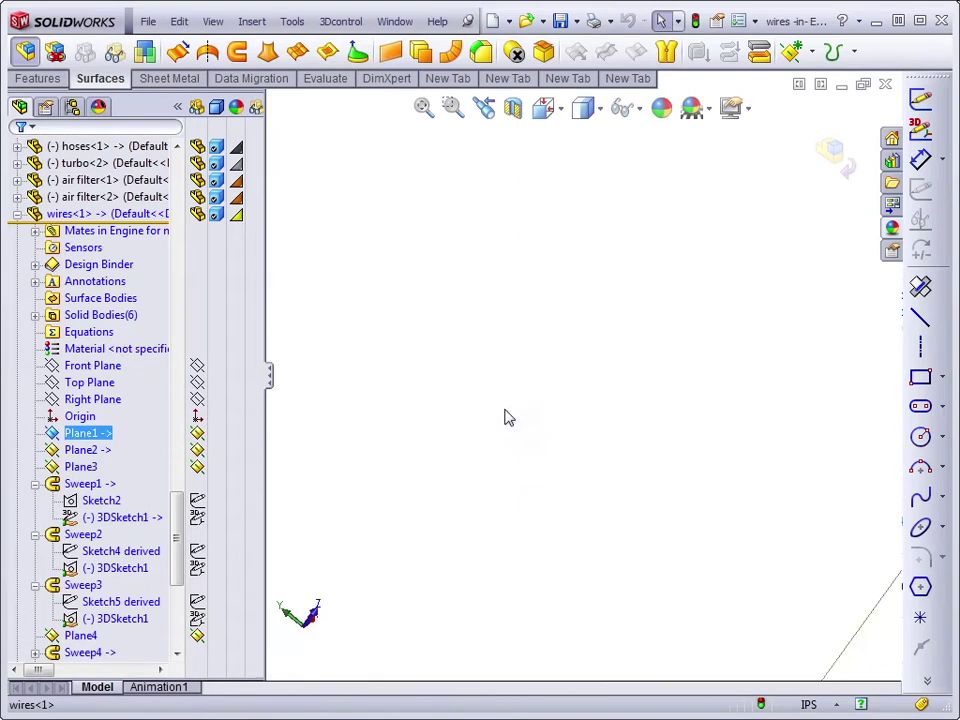
click(94, 437)
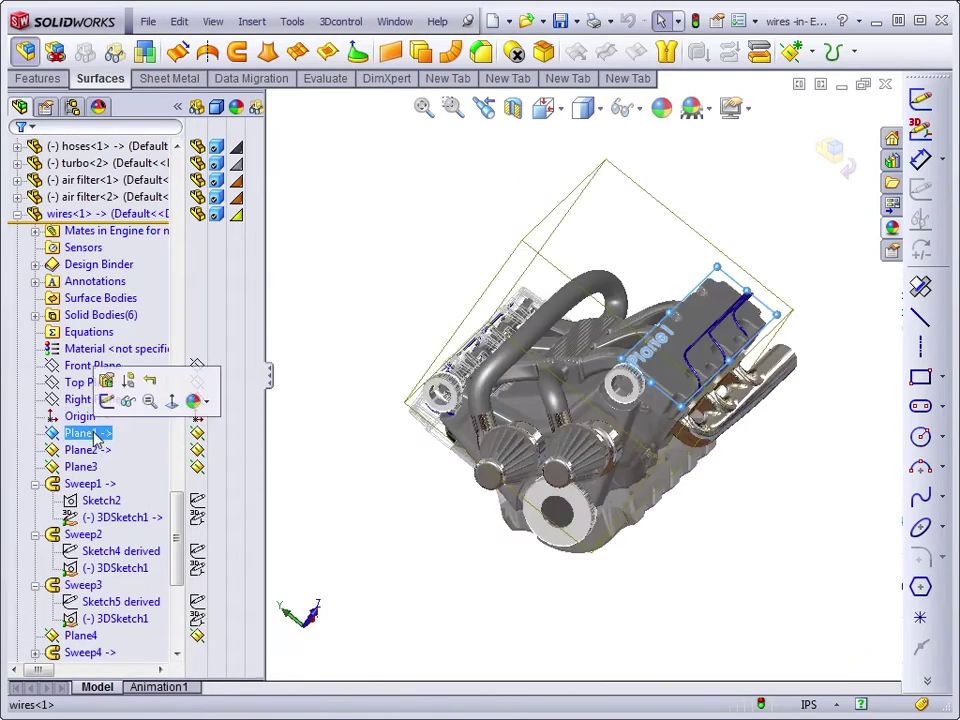
scroll(690, 344, down, 5)
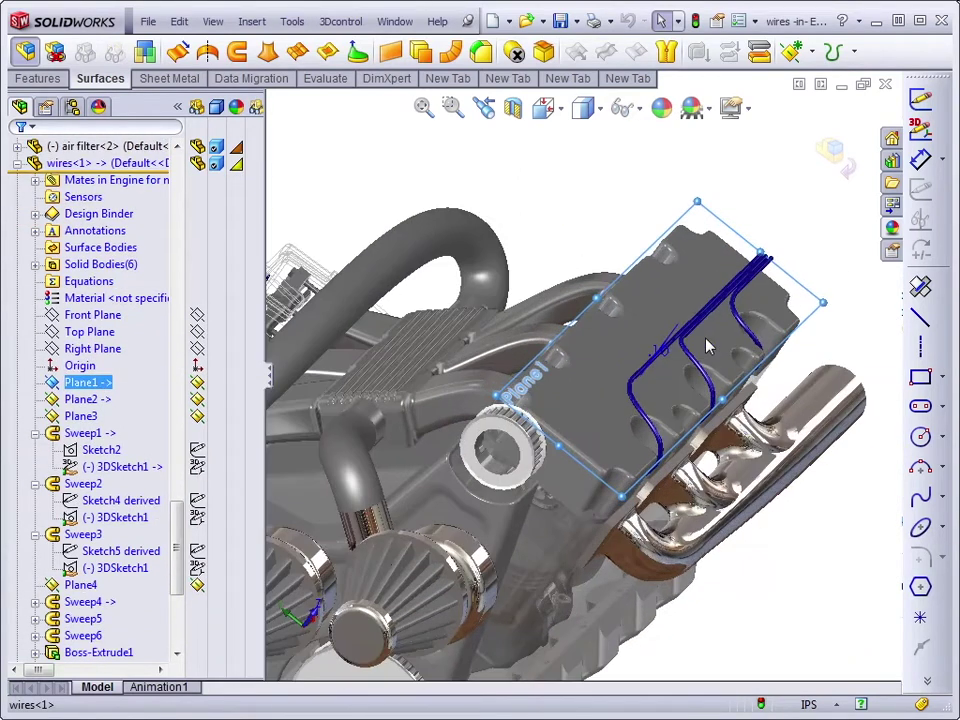
key(Up)
key(Up)
key(Up)
key(Up)
key(Up)
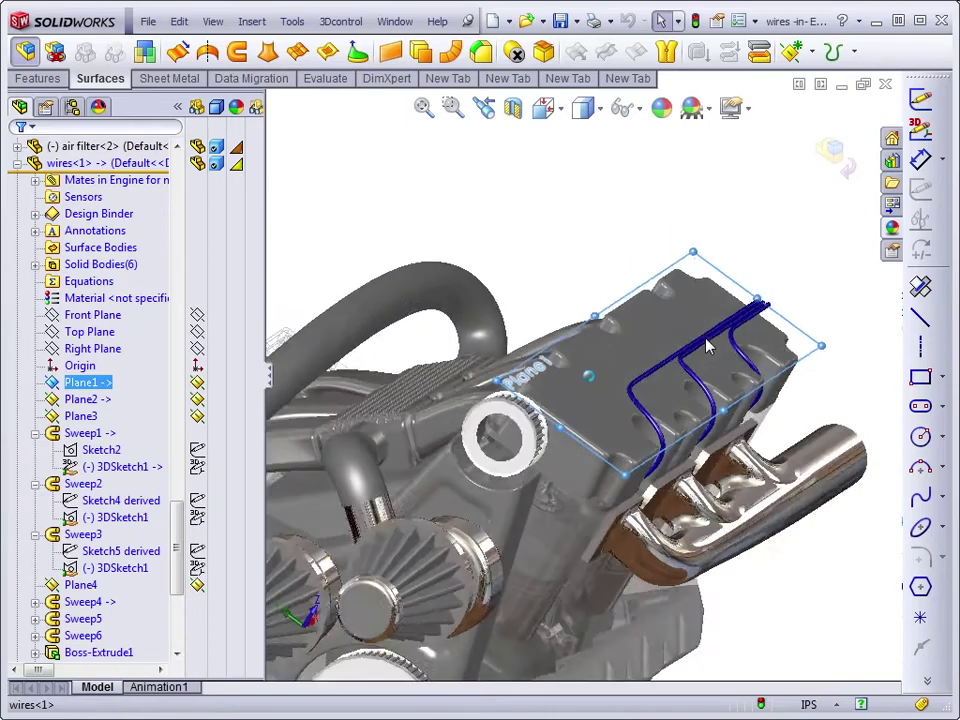
key(Down)
key(Down)
key(Down)
key(Down)
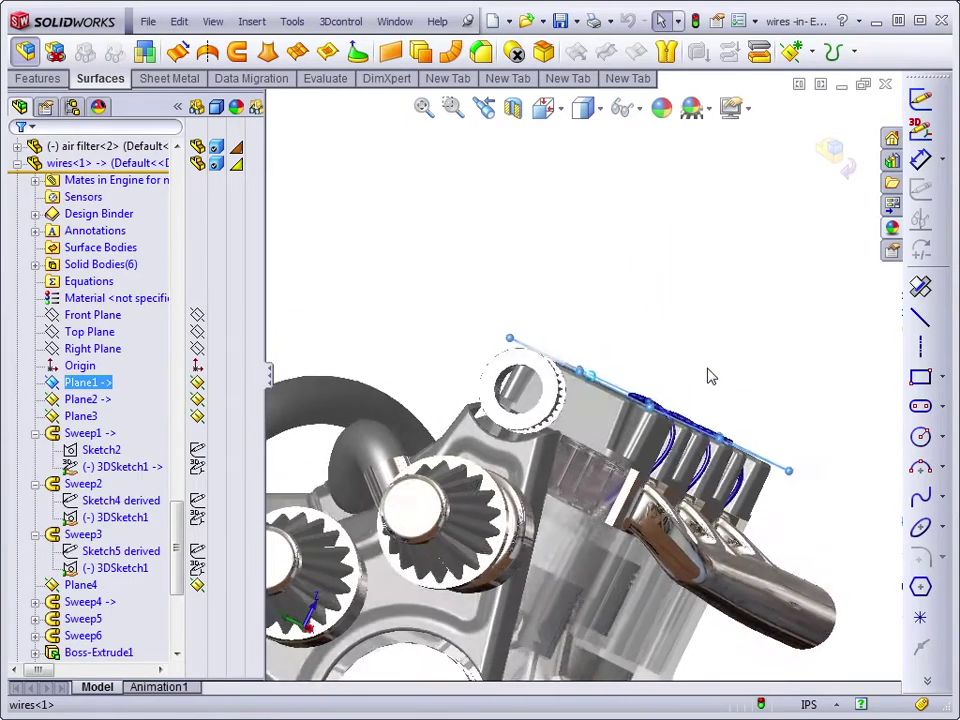
key(Left)
key(Left)
key(Left)
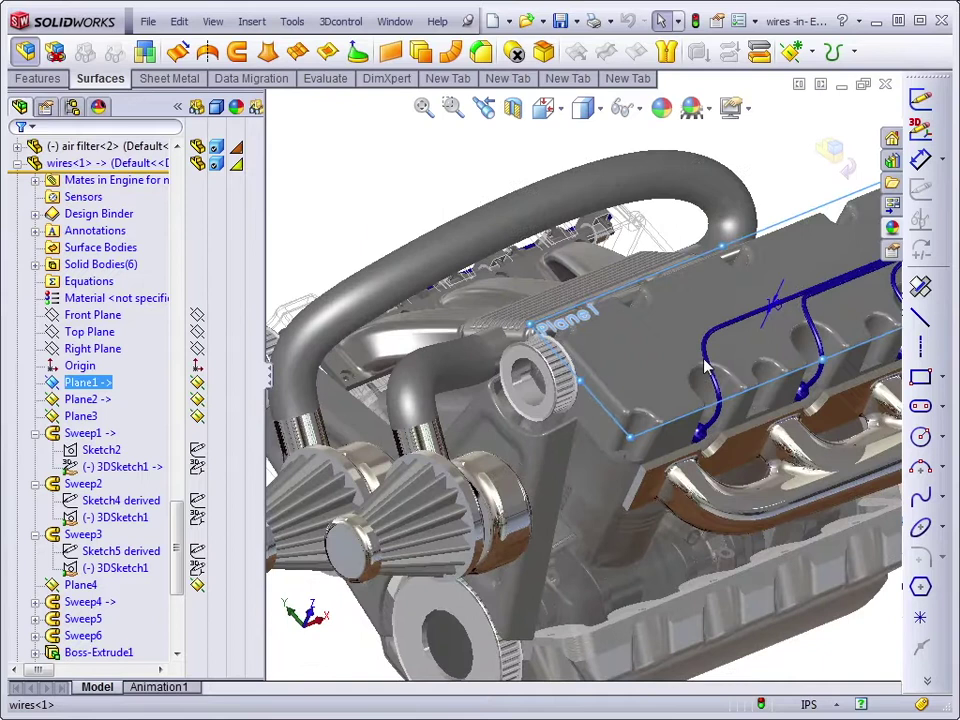
key(Down)
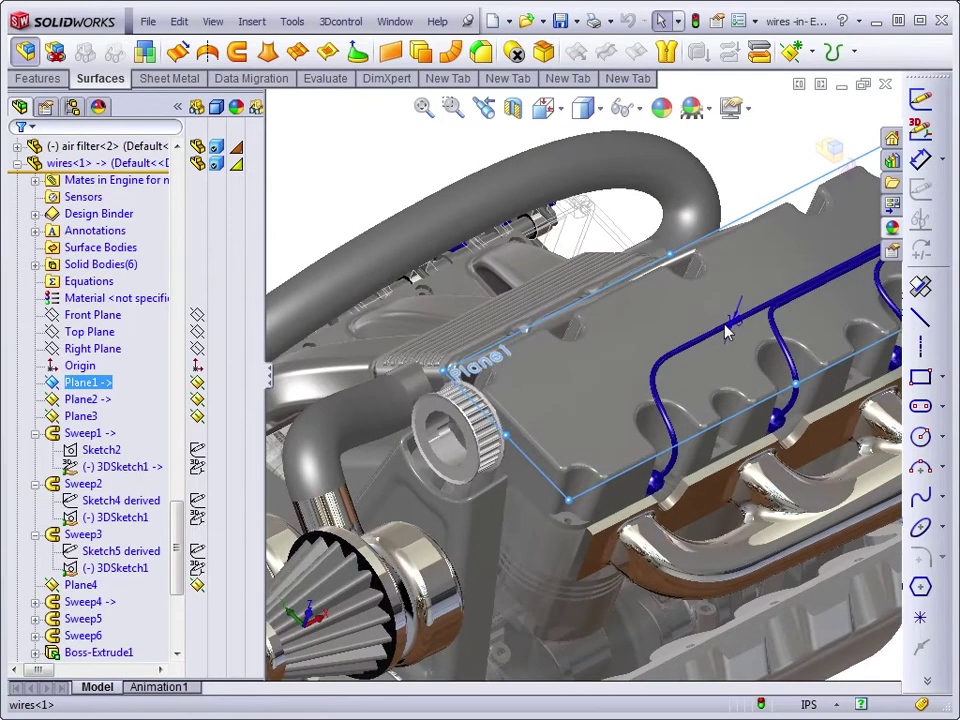
key(Down)
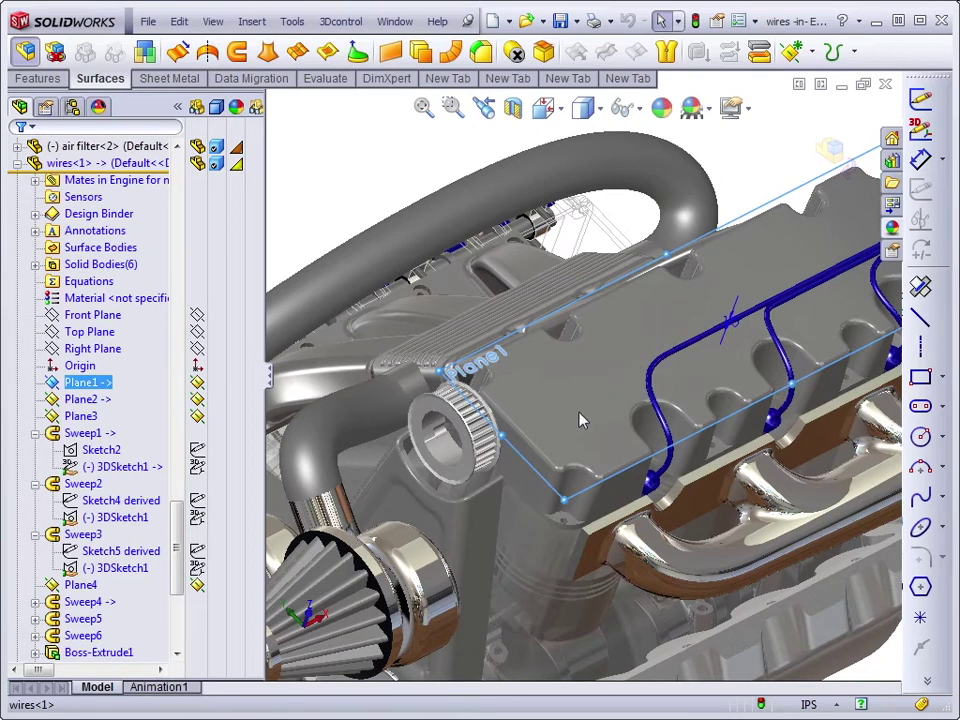
Step: Open 3DSketch1 under Sweep1 for editing and check its wire lines against Plane1
click(116, 473)
click(120, 467)
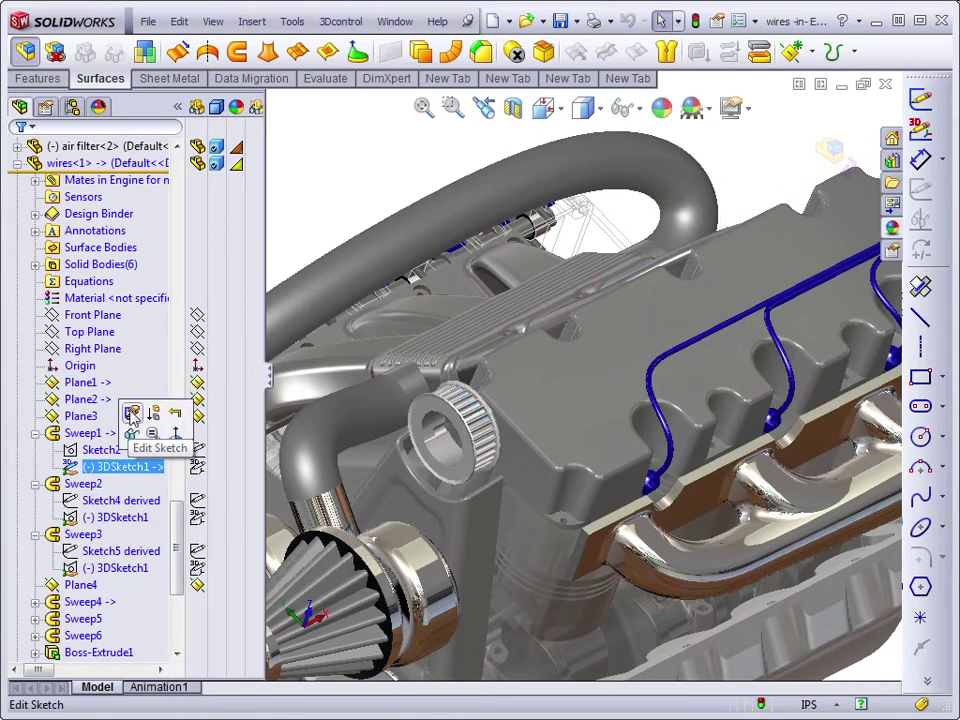
click(132, 416)
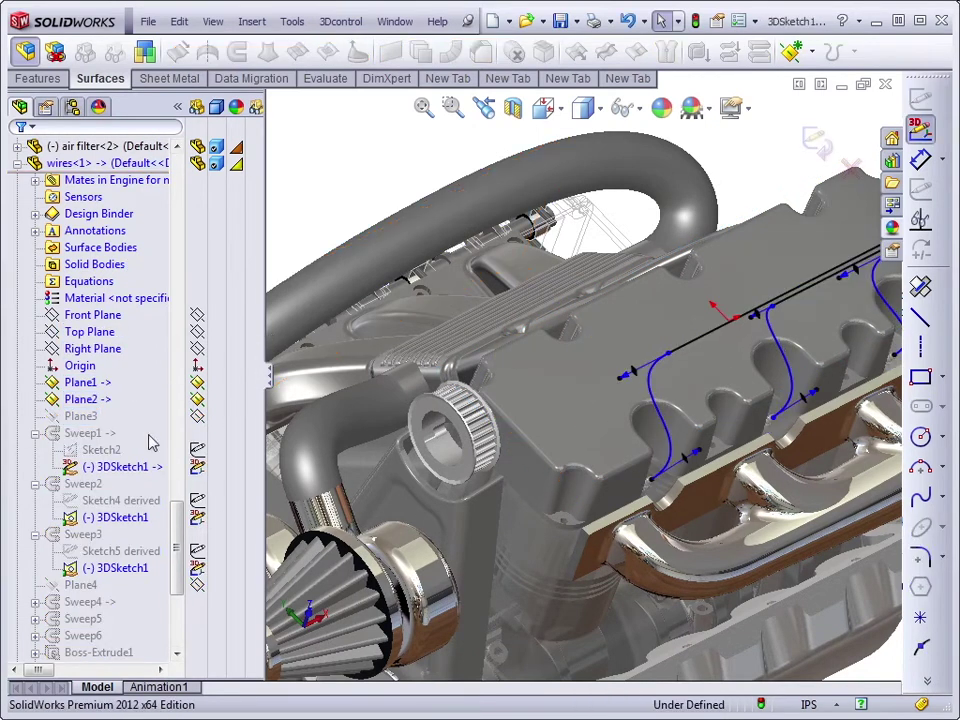
click(72, 383)
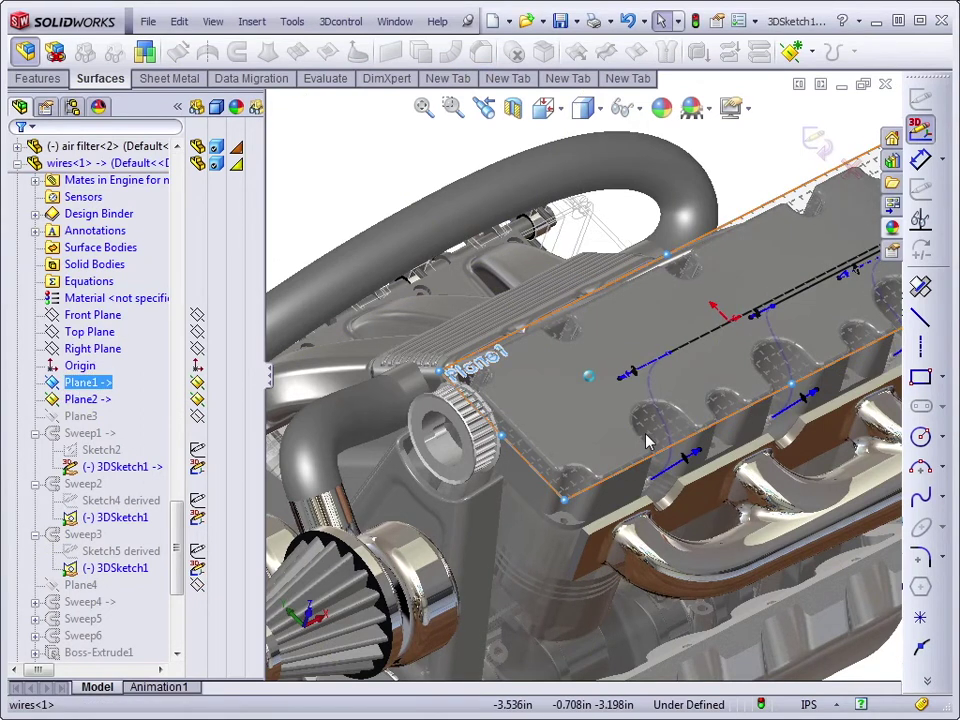
key(ctrl+8)
middle_drag(648, 443, 714, 293)
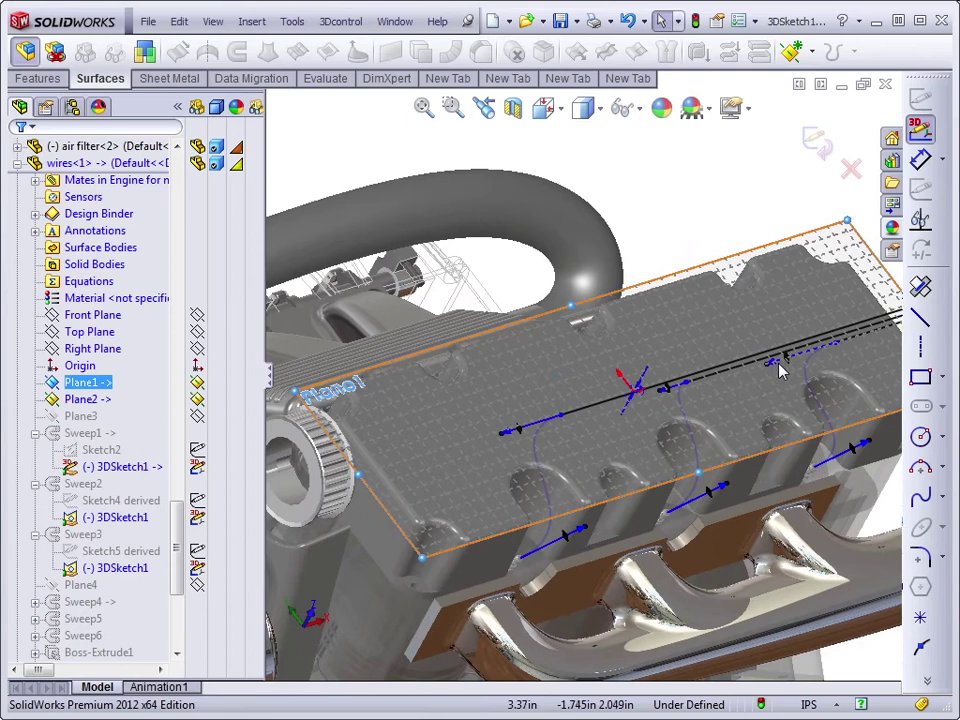
click(686, 212)
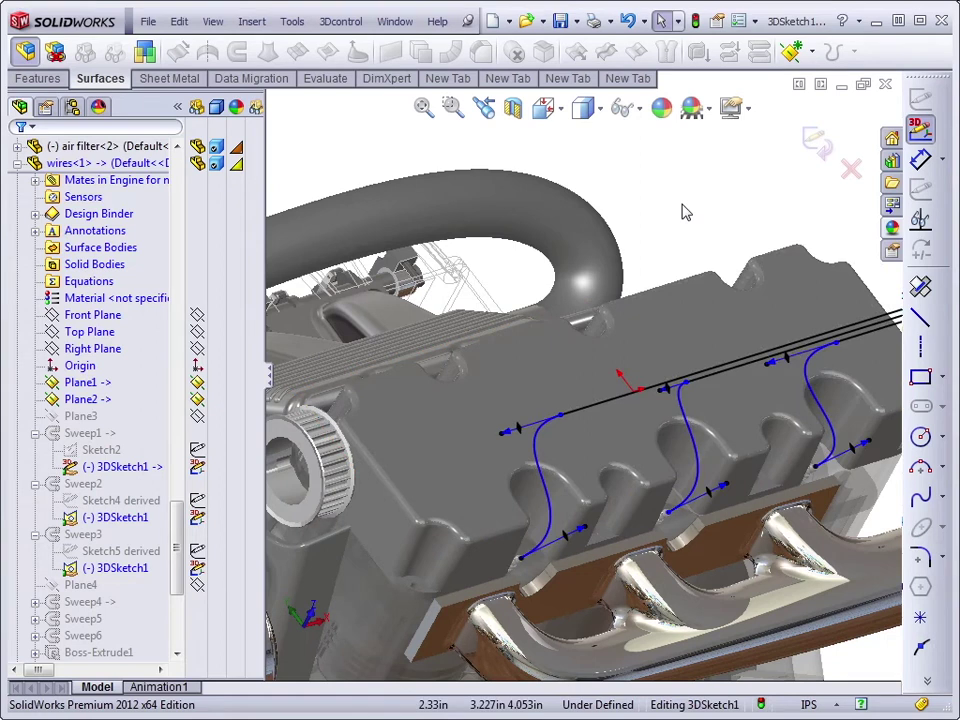
Step: Delete the middle wire's spline and redraw it as a two-point spline from the line's open end to the centre of the spark plug tip
click(686, 428)
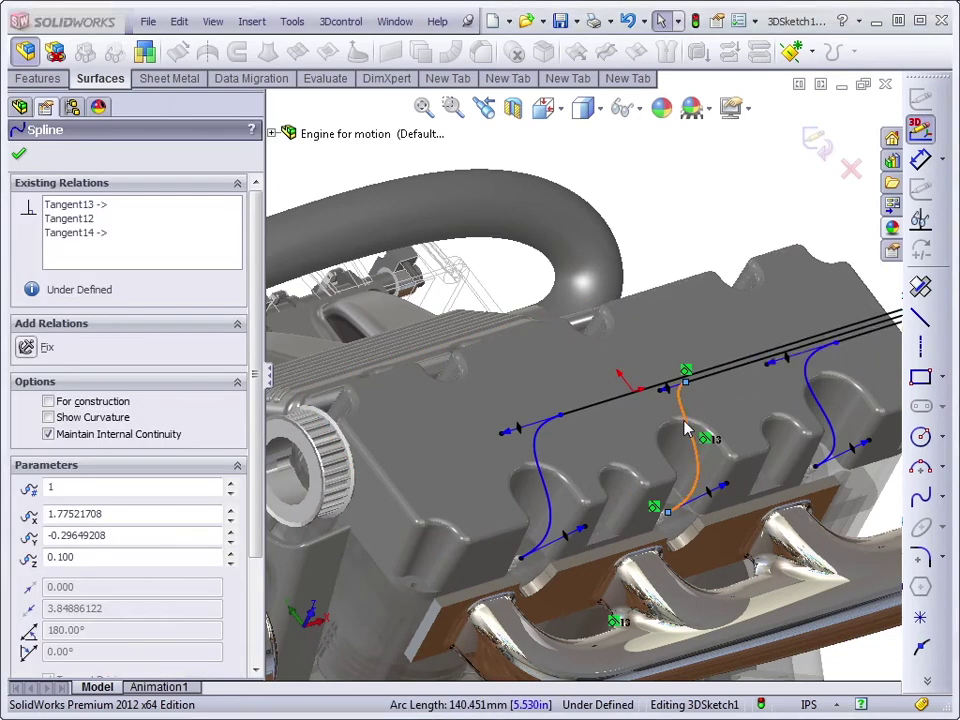
key(Delete)
scroll(690, 460, down, 5)
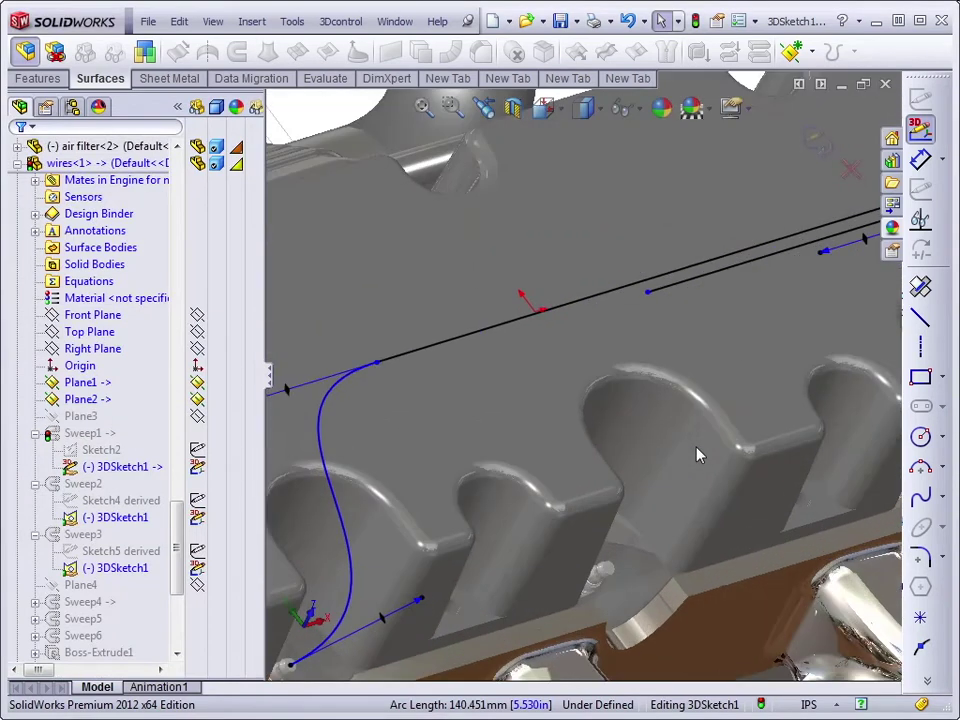
click(920, 496)
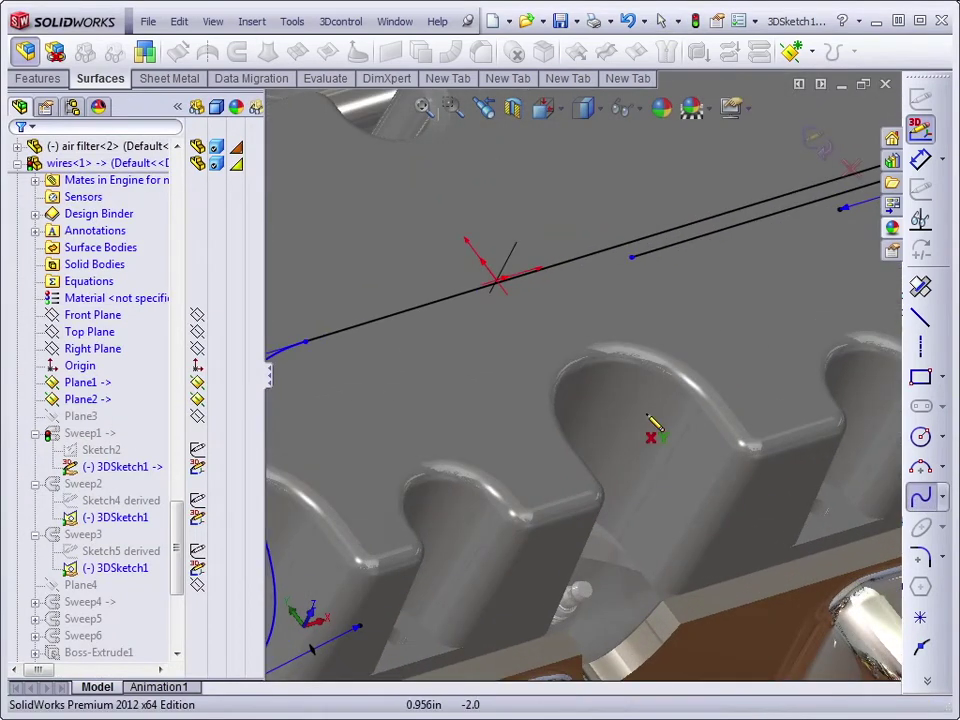
click(631, 258)
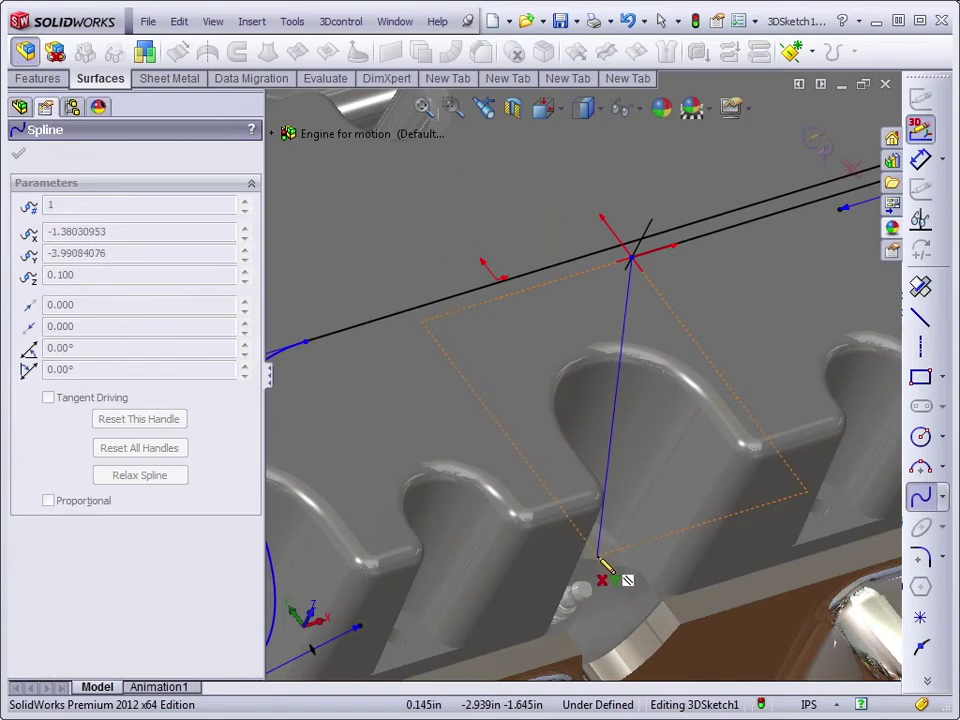
scroll(600, 560, down, 5)
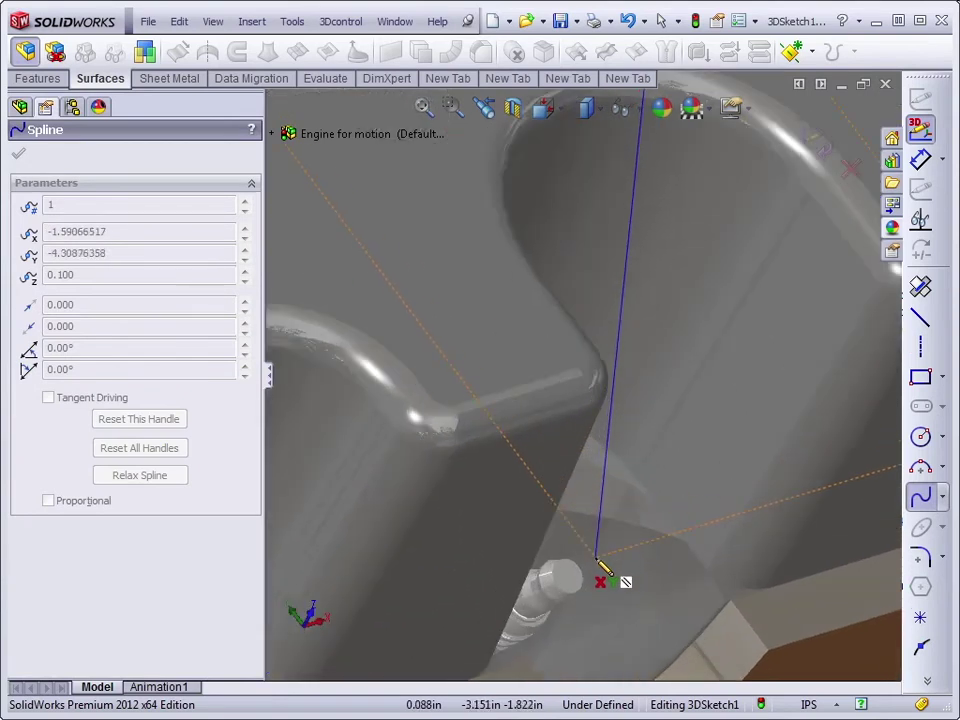
key(Tab)
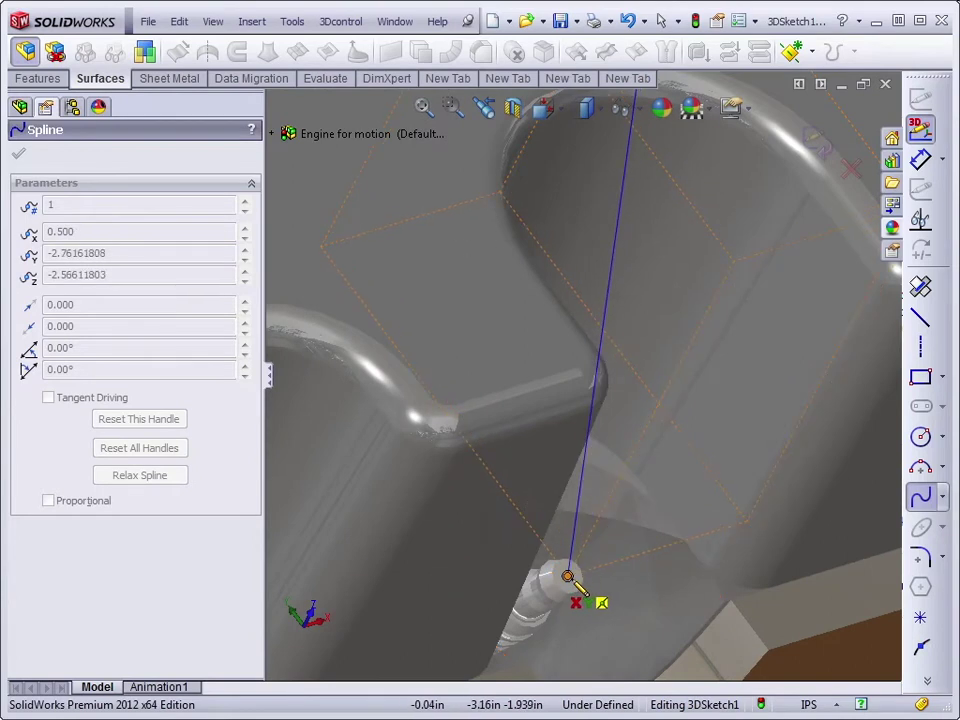
click(570, 577)
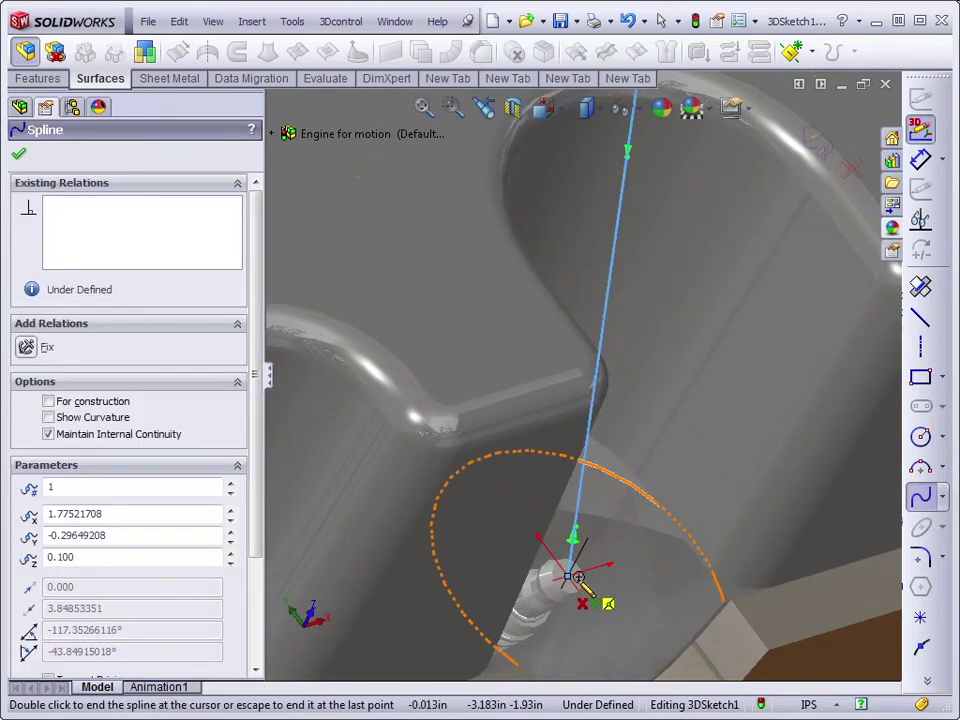
key(Escape)
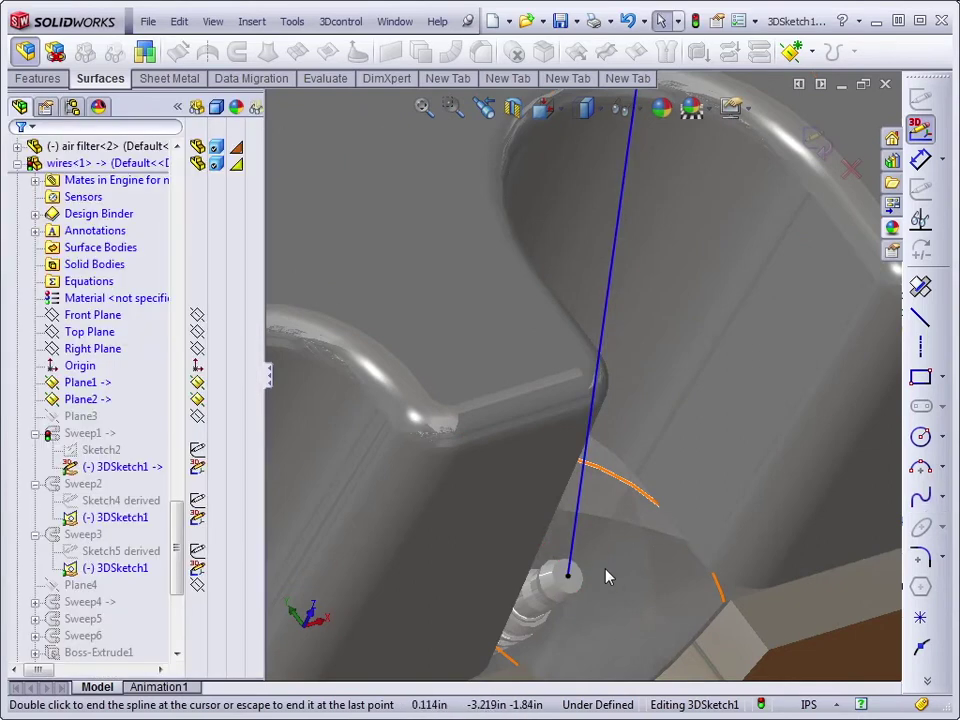
scroll(619, 549, up, 5)
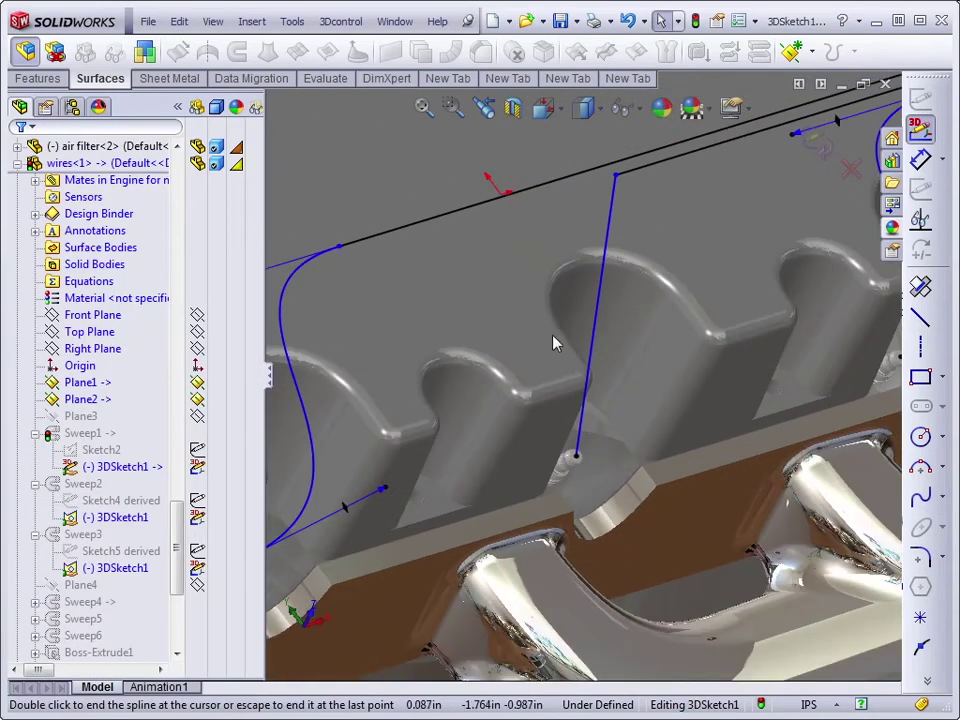
Step: Make the redrawn middle spline tangent to the straight wire line at their shared upper endpoint
click(618, 196)
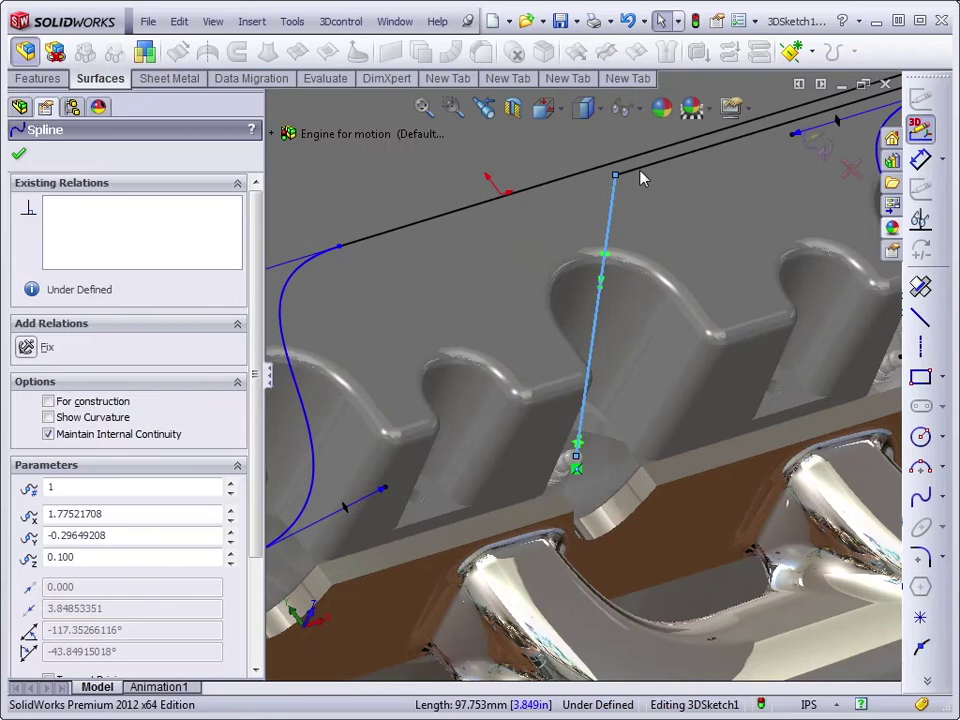
ctrl+click(645, 173)
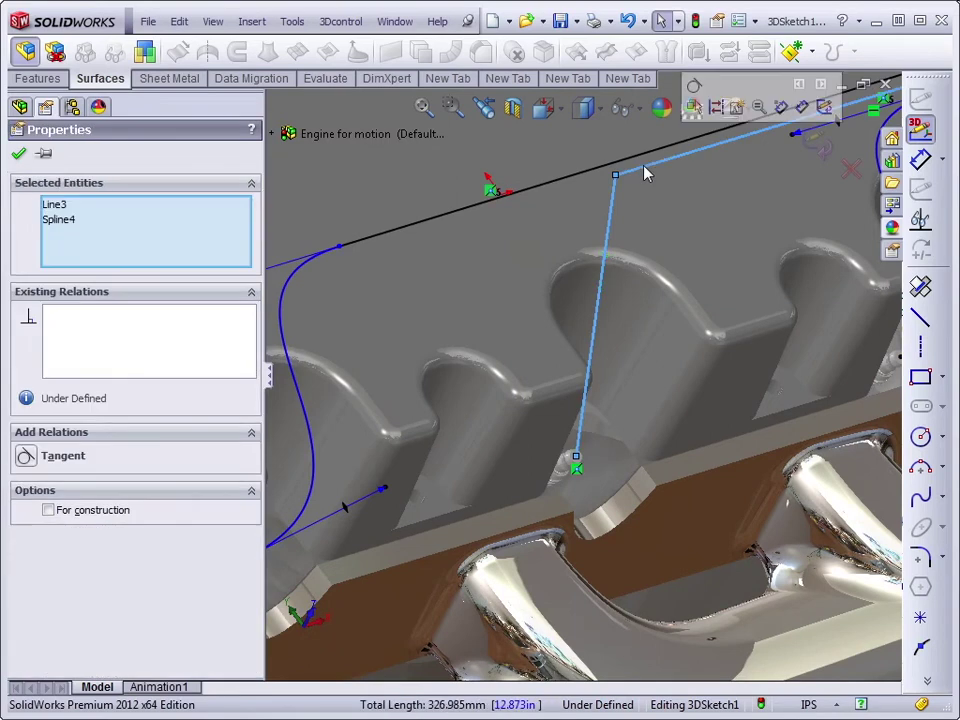
click(694, 86)
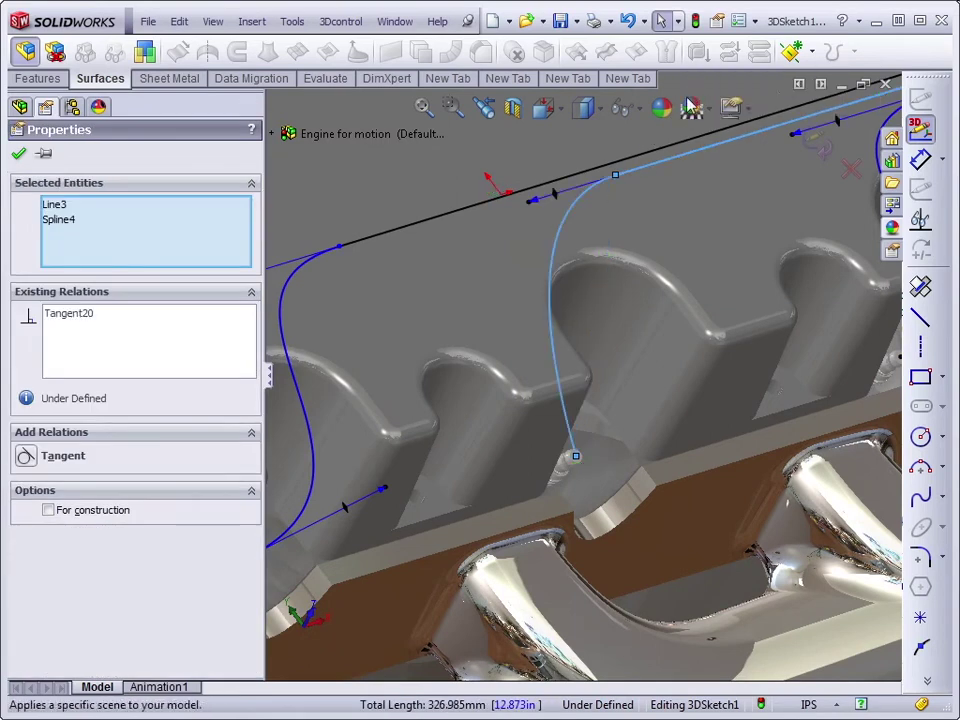
key(Escape)
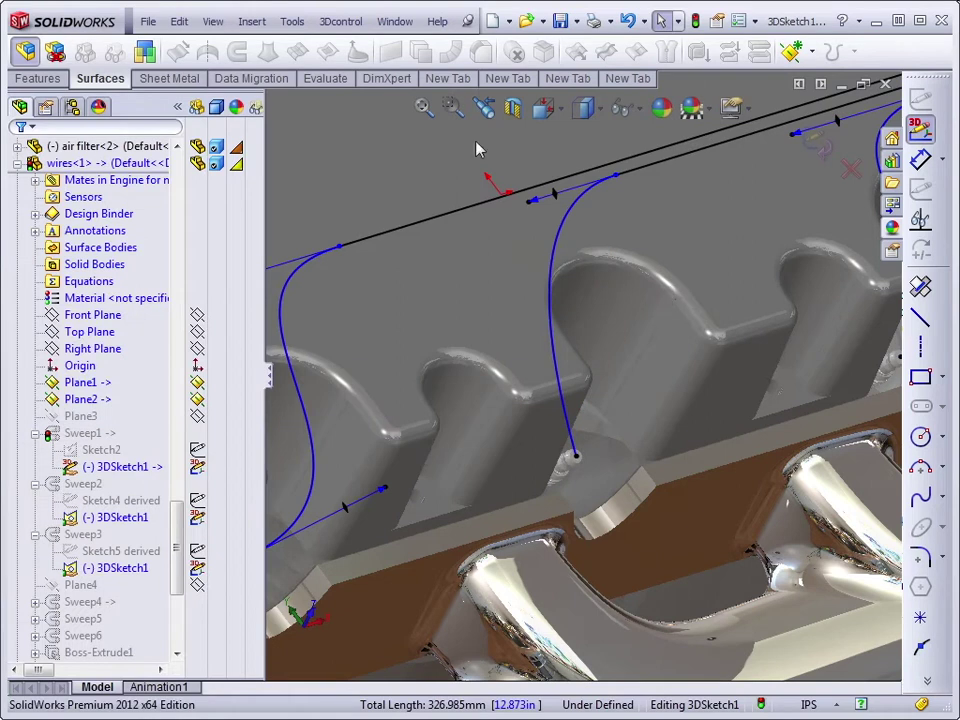
Step: Display temporary axes and try to make the spline tangent directly to the spark plug's axis, undoing the added relation
click(626, 112)
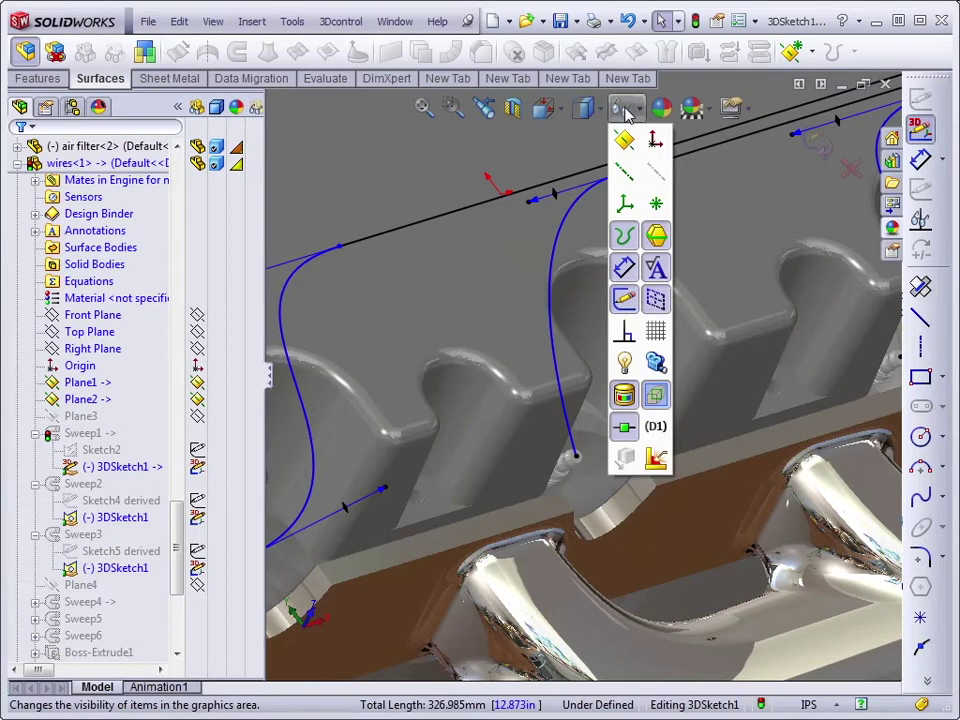
click(658, 178)
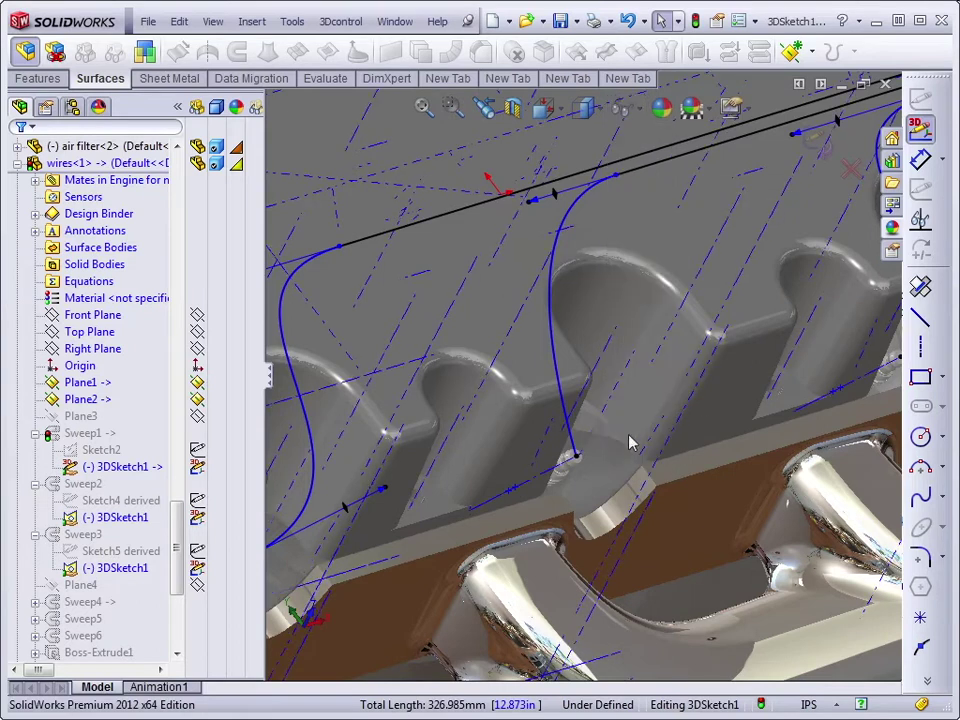
scroll(602, 452, down, 5)
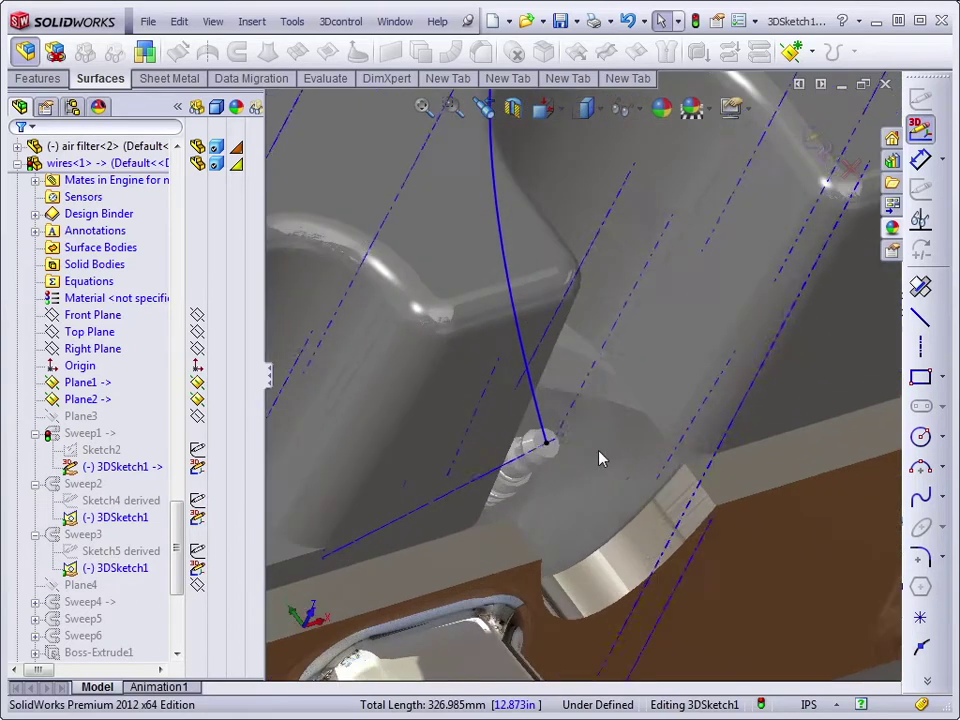
ctrl+click(538, 418)
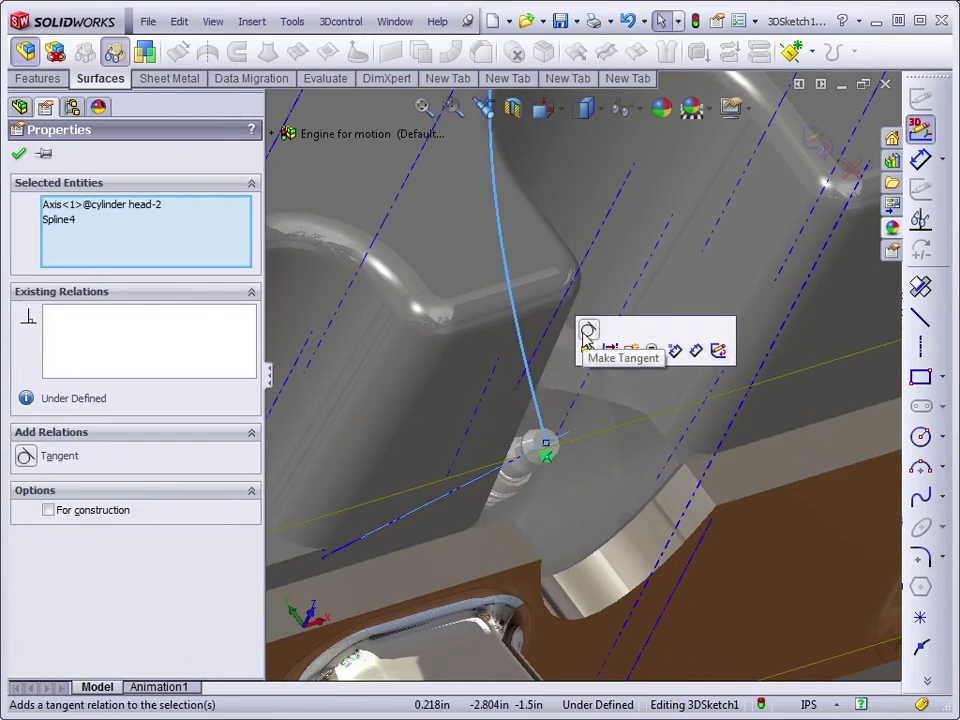
click(588, 331)
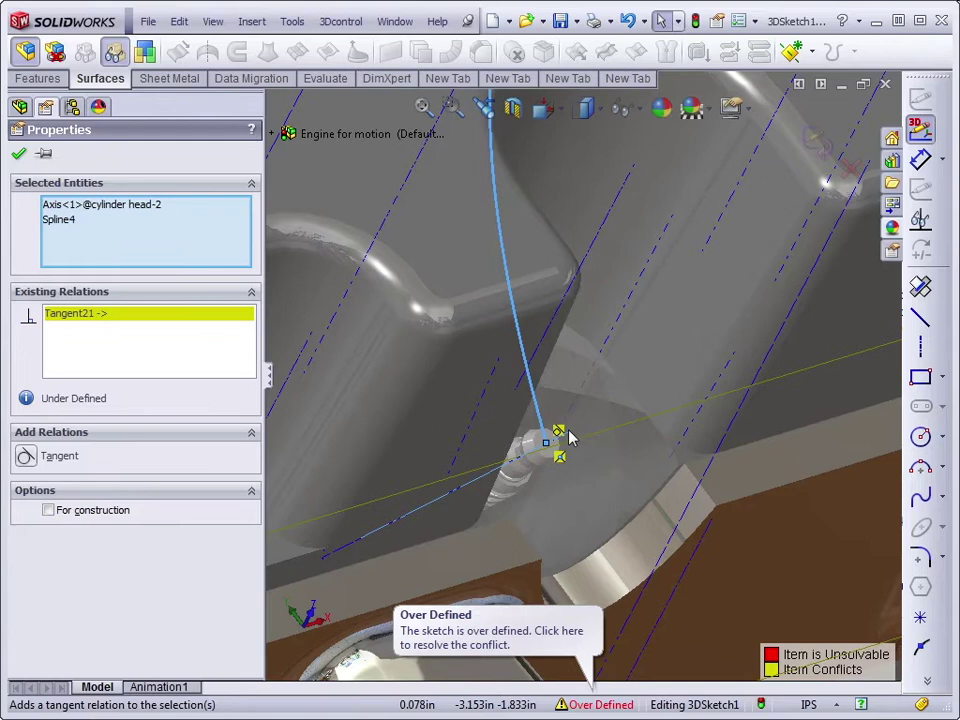
key(ctrl+z)
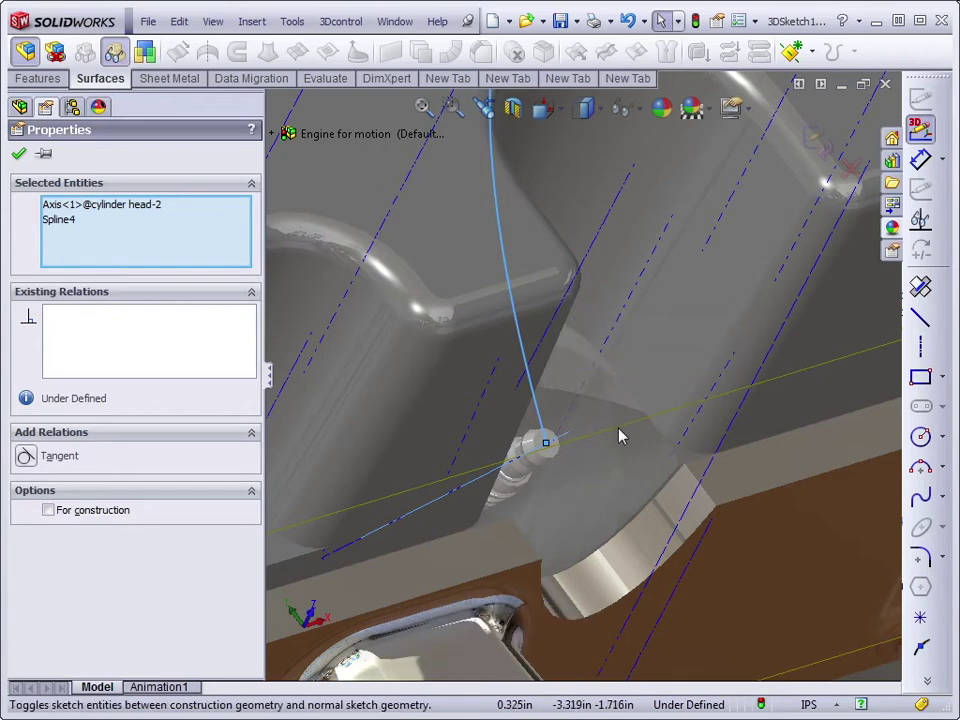
key(Escape)
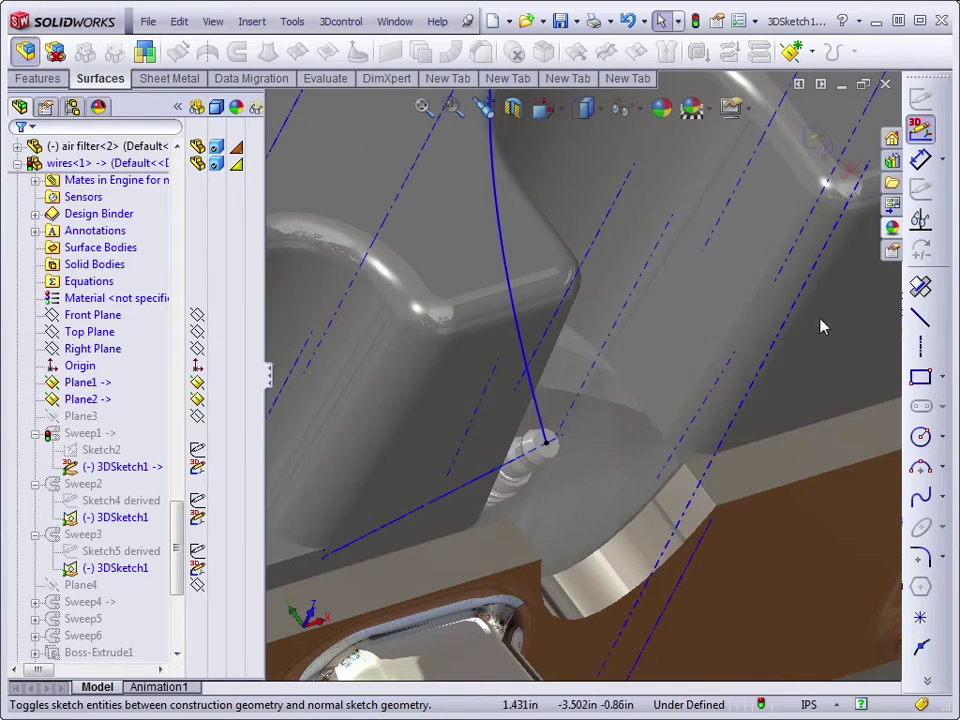
Step: Draw a construction centerline about 1.23 in long from the spline's lower endpoint at the spark plug tip
click(919, 350)
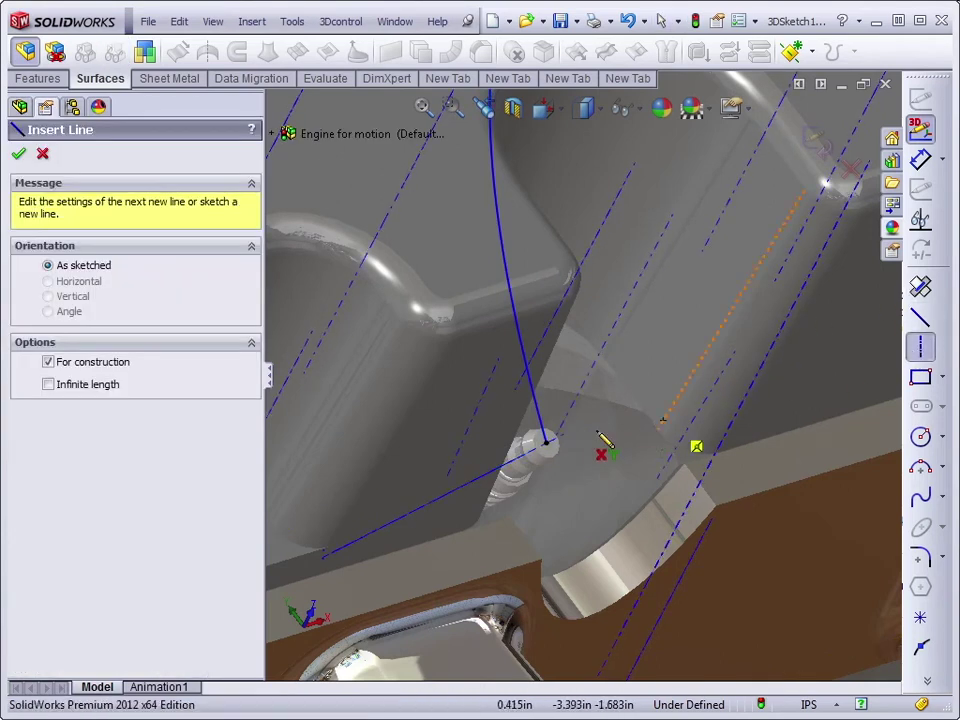
click(548, 442)
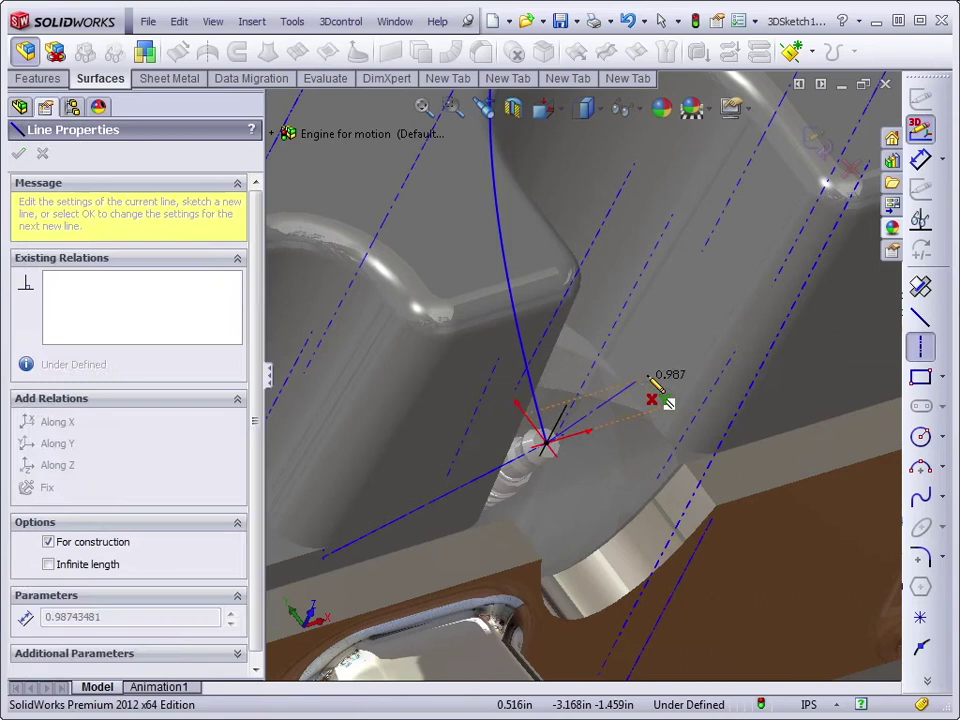
click(668, 372)
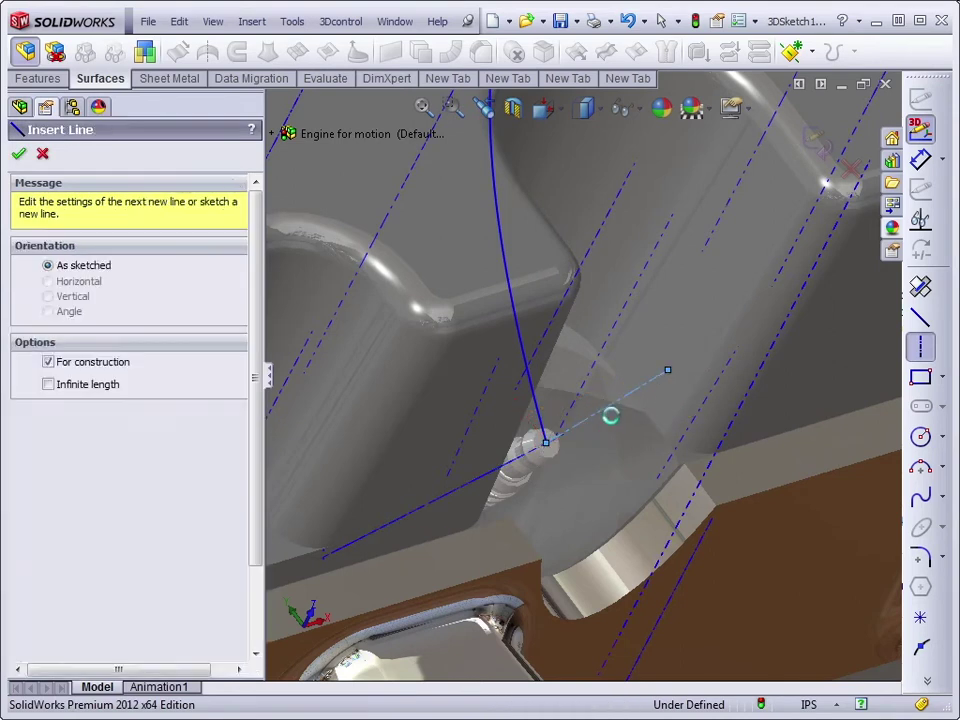
key(Escape)
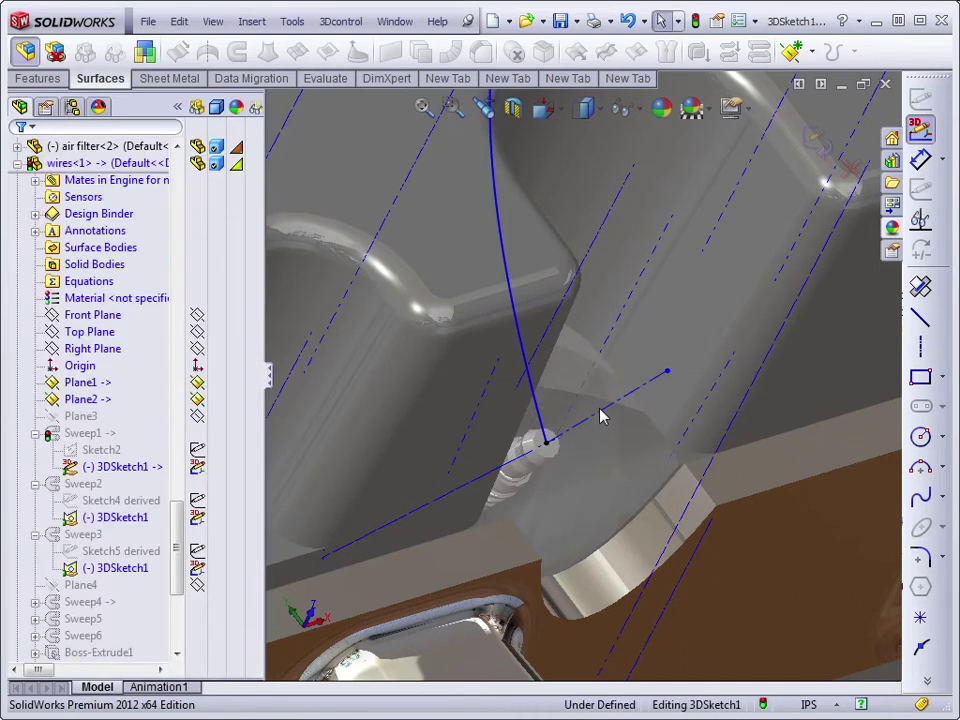
Step: Make the centerline collinear with the spark plug's axis and move its free end to the outer side of the plug tip
click(600, 418)
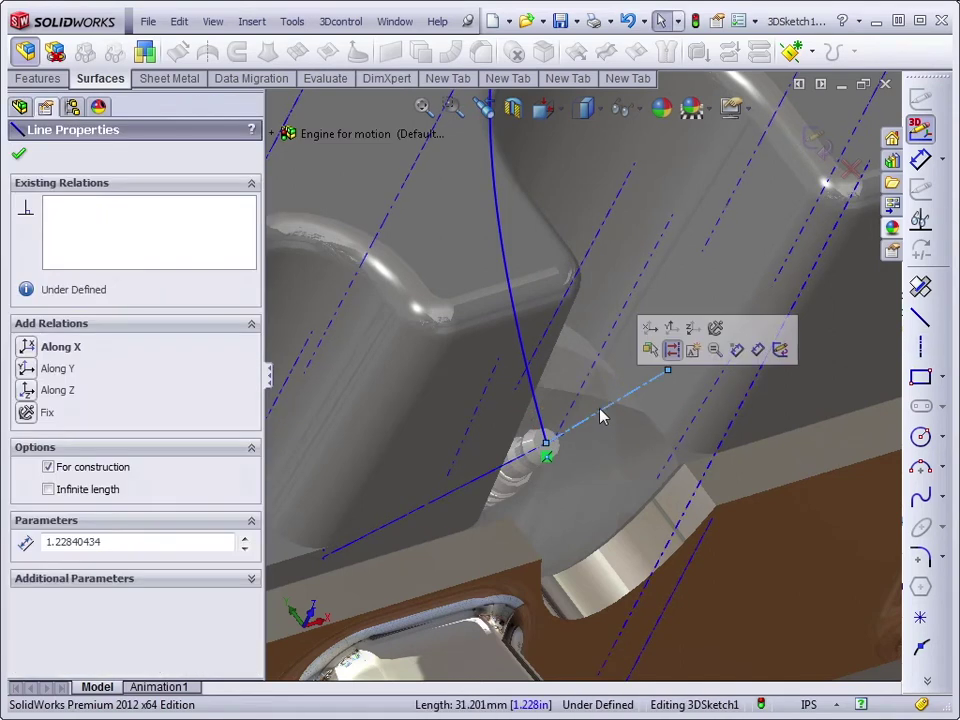
ctrl+click(527, 463)
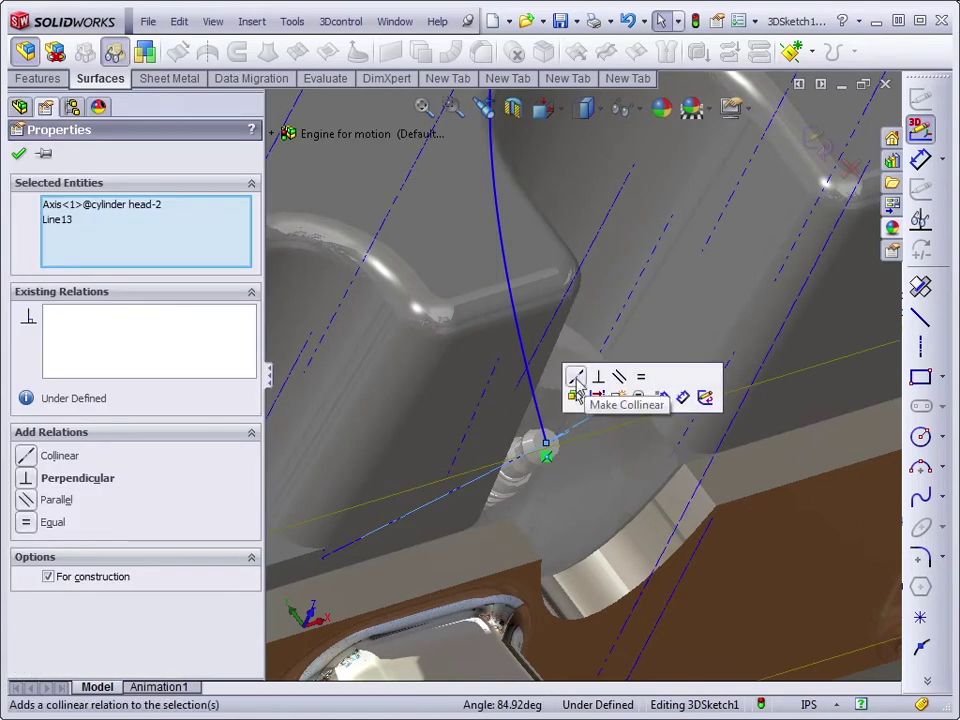
click(576, 381)
click(470, 503)
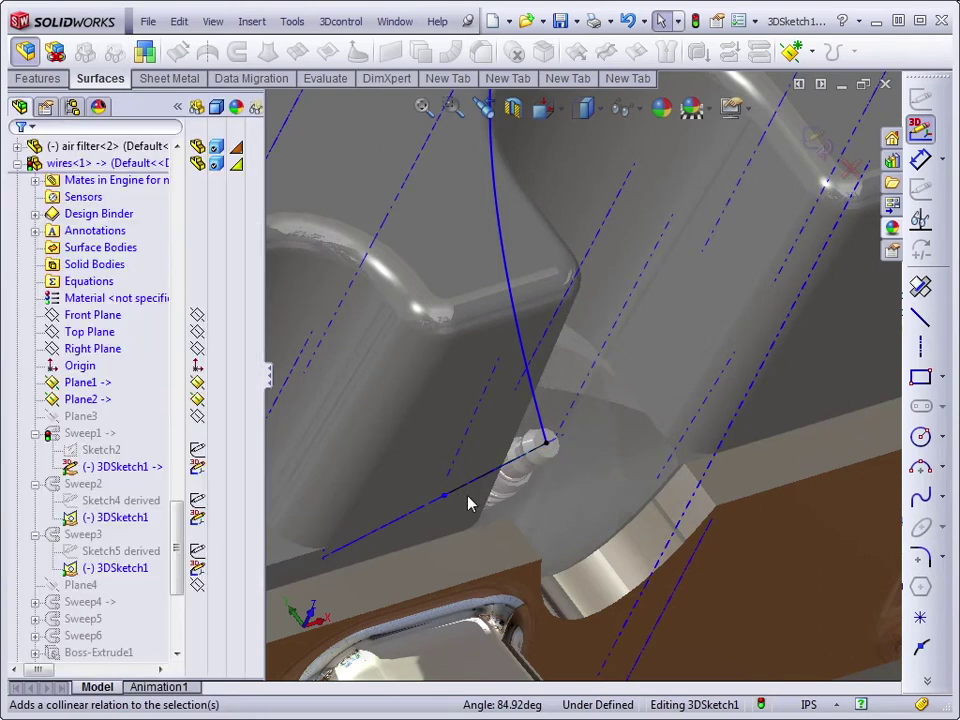
drag(447, 496, 702, 372)
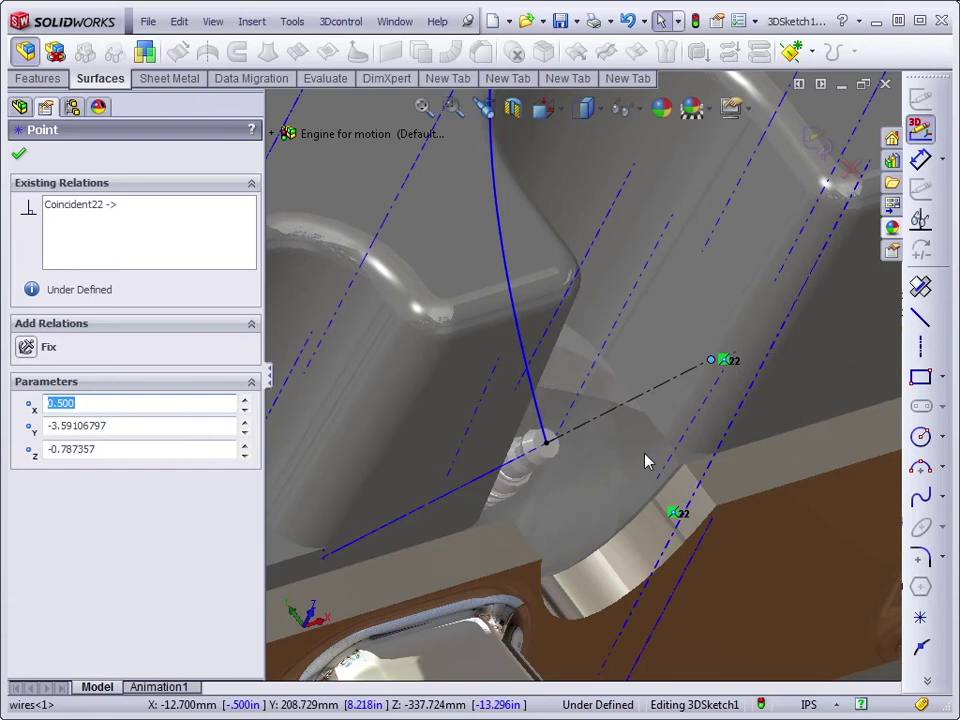
click(630, 474)
Step: Make the spline tangent to the construction centerline at the spark plug tip
click(552, 428)
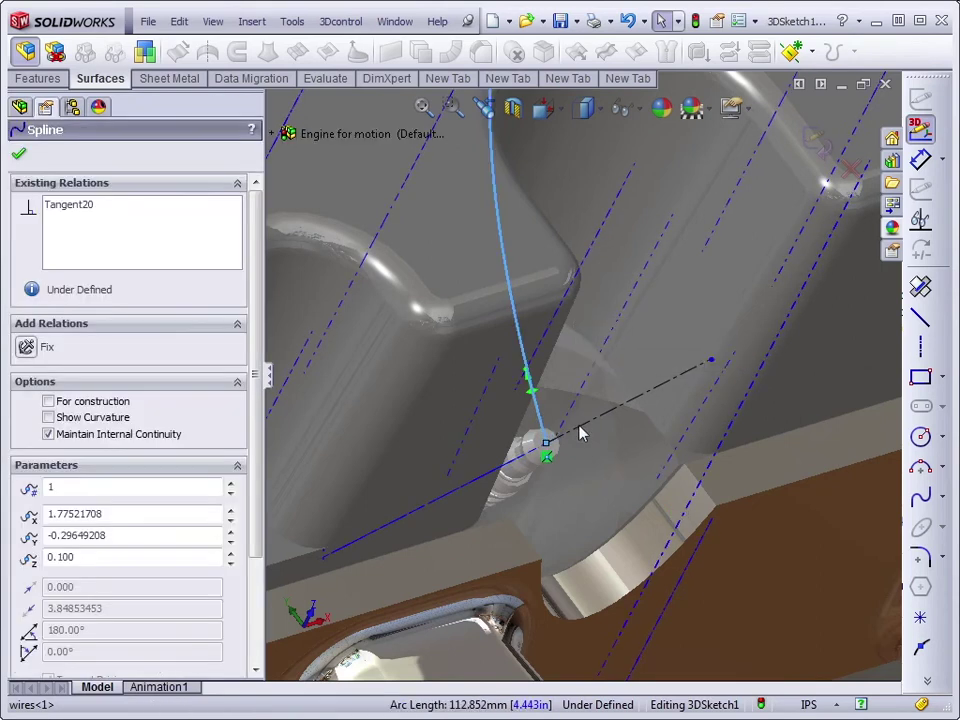
ctrl+click(583, 430)
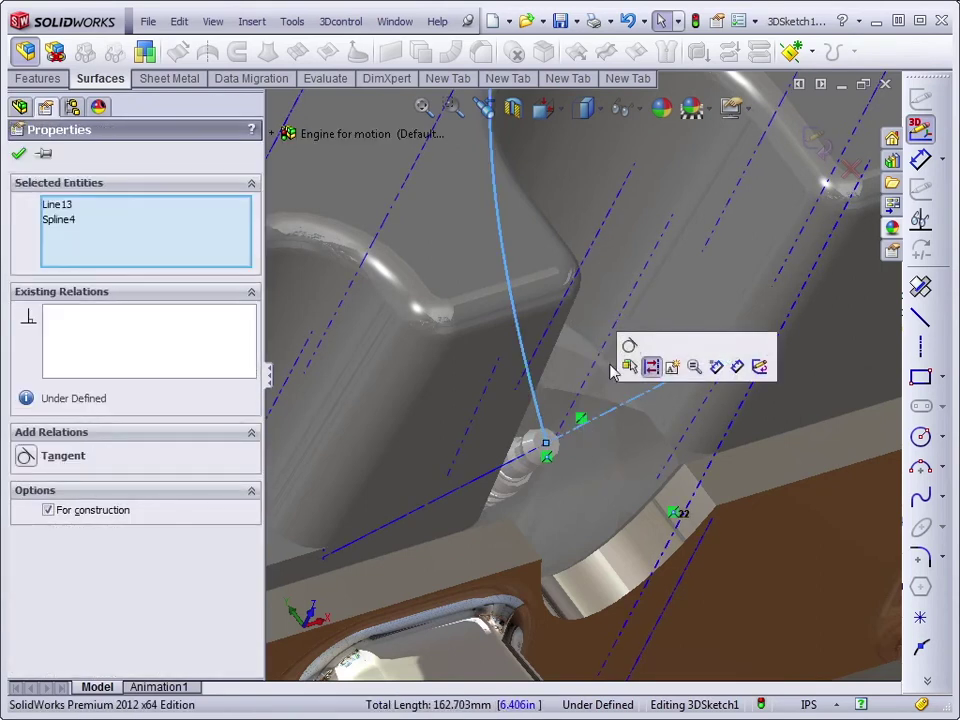
click(628, 350)
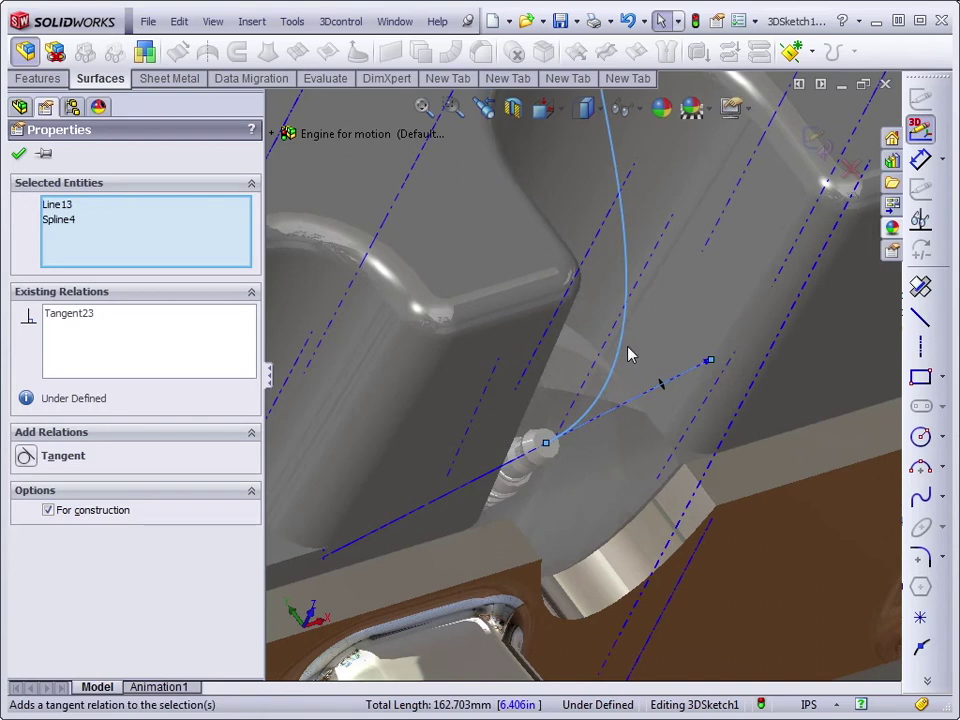
click(650, 425)
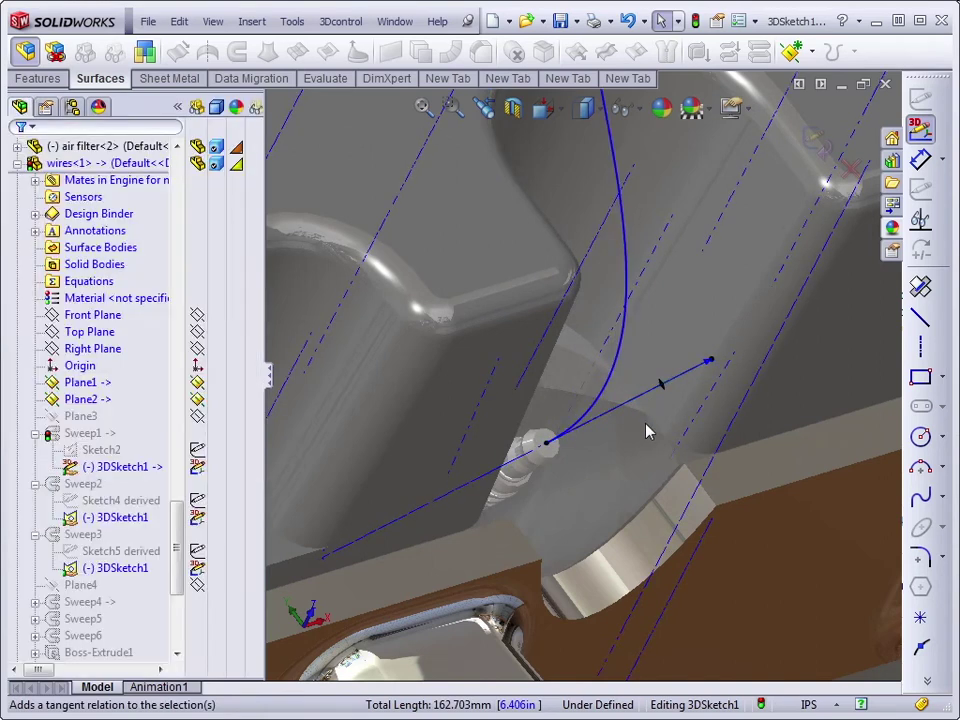
Step: Check the curved spline from the front of the valve cover and hide the temporary axes
key(Up)
key(Up)
key(Up)
key(Up)
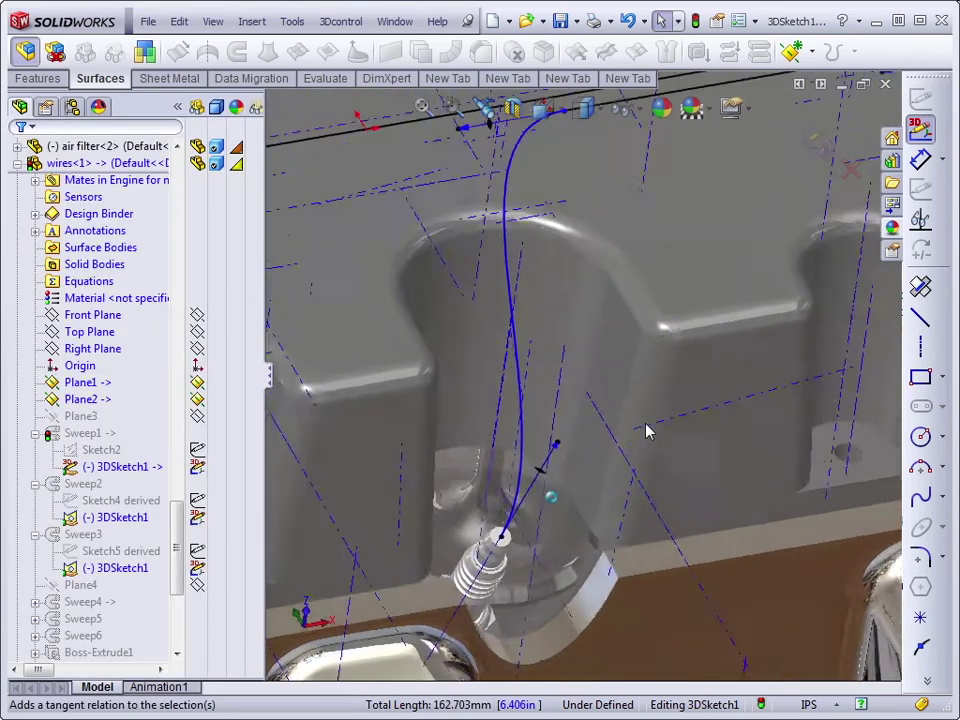
key(Up)
key(Up)
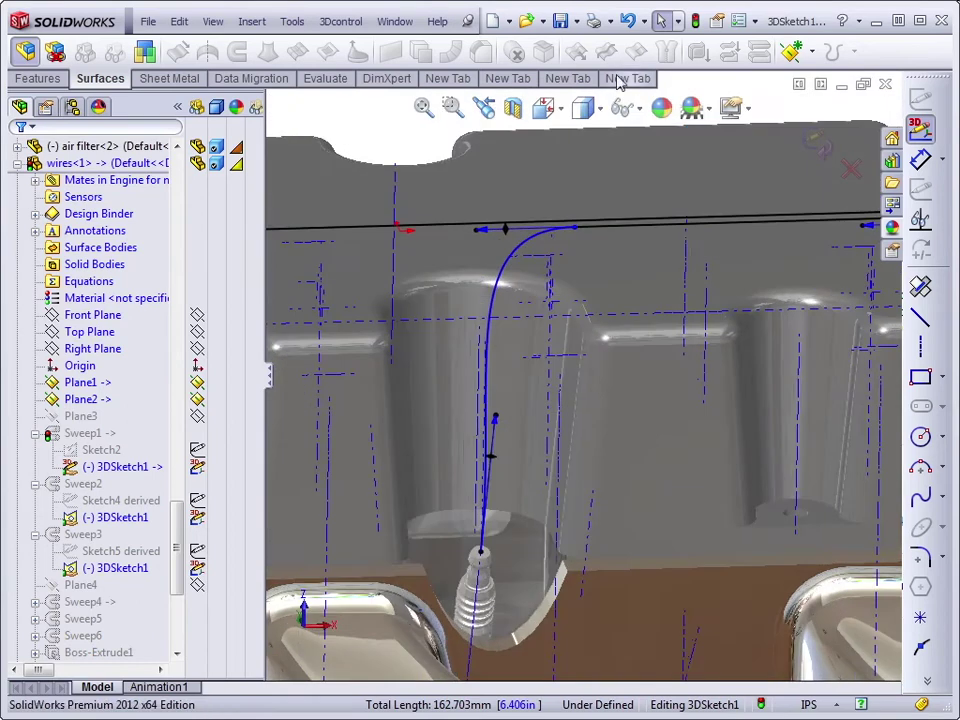
click(622, 106)
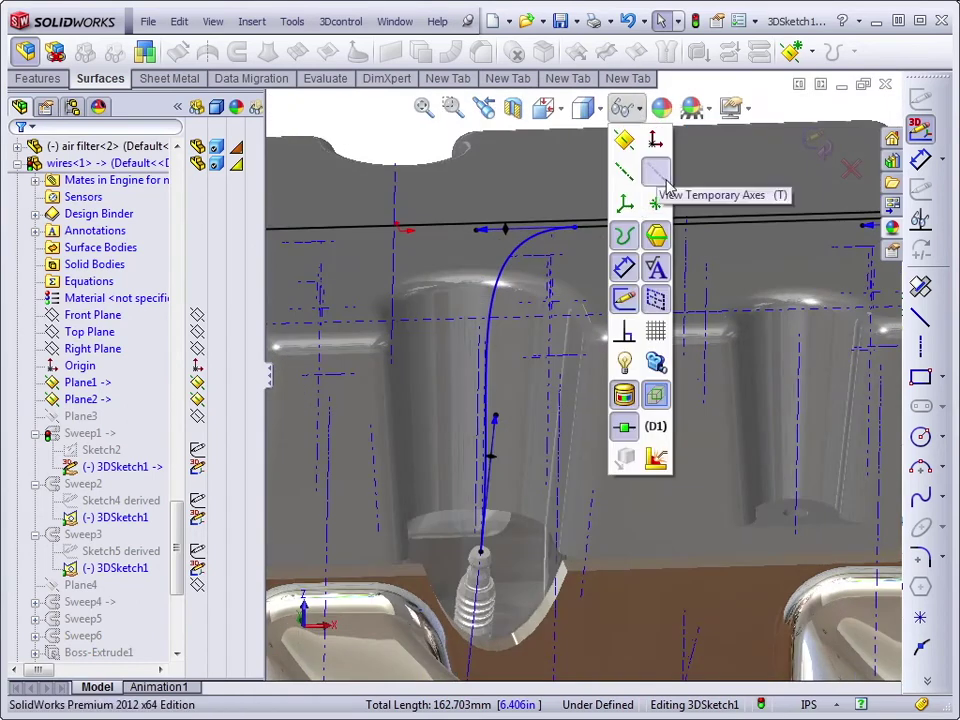
click(664, 180)
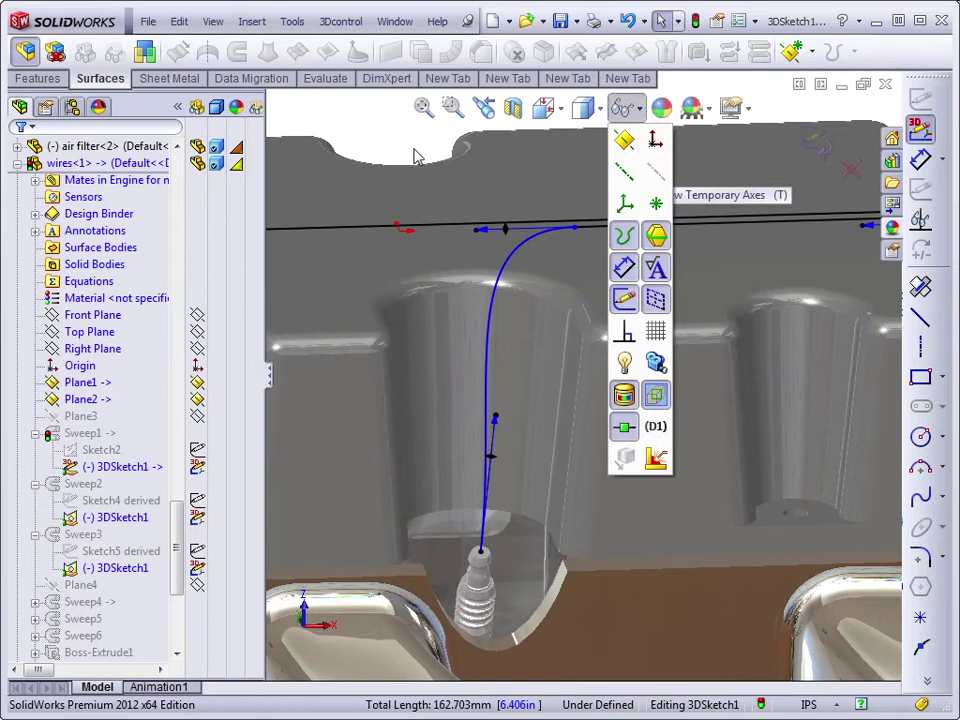
Step: Reshape the middle wire's spline by lengthening the tangency handles at its spark plug end and its upper end
mouse_move(418, 157)
middle_down()
mouse_move(510, 221)
mouse_move(528, 377)
middle_up()
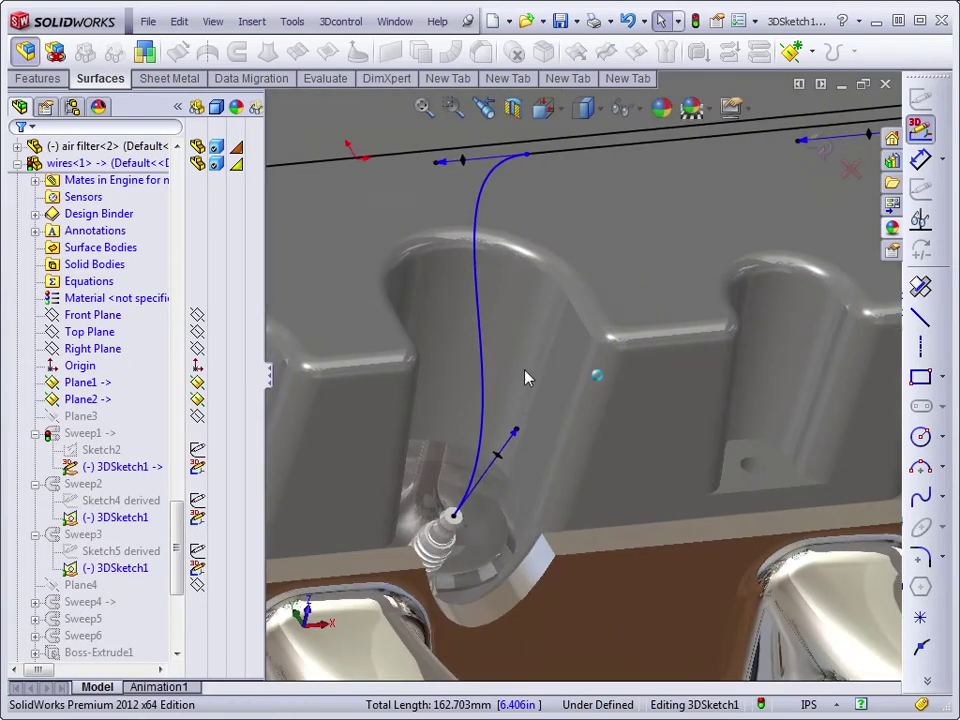
drag(518, 437, 591, 361)
mouse_move(591, 361)
middle_down()
mouse_move(581, 369)
mouse_move(553, 214)
middle_up()
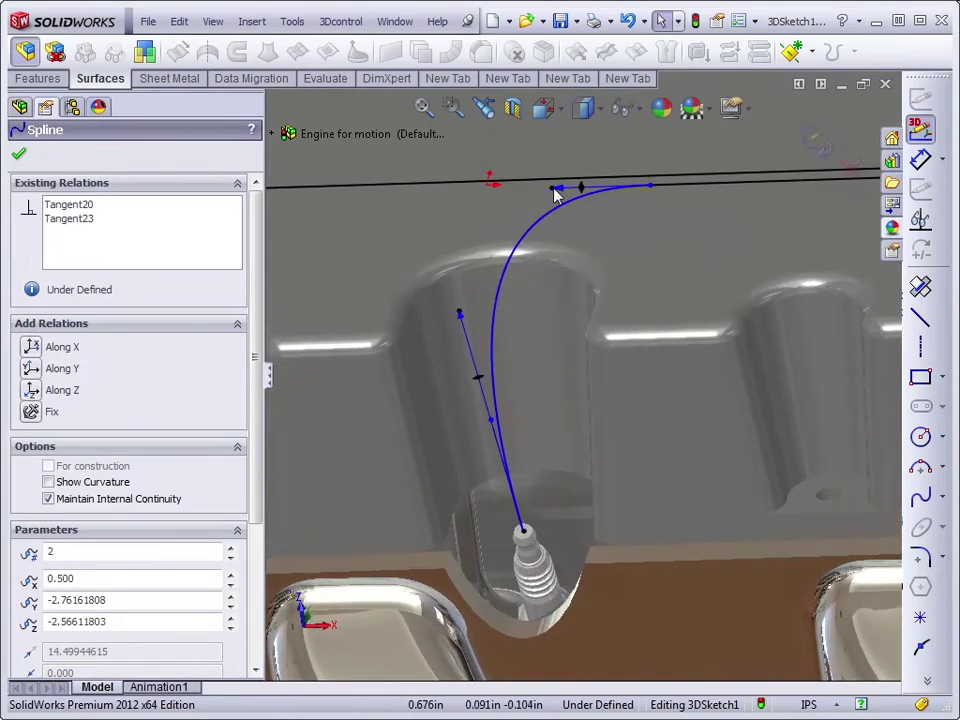
drag(553, 188, 504, 191)
mouse_move(504, 191)
middle_down()
mouse_move(569, 265)
mouse_move(574, 275)
mouse_move(557, 277)
mouse_move(561, 286)
mouse_move(570, 278)
middle_up()
key(Escape)
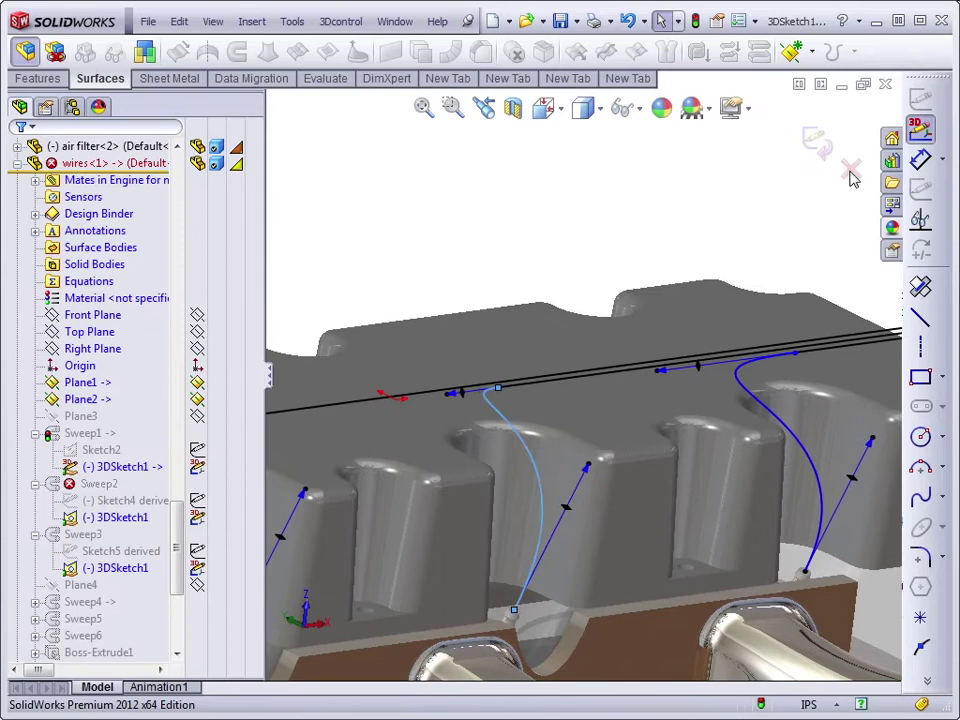
Step: Leave 3DSketch1 discarding its changes, and finish editing the wires part to return to the engine assembly
click(851, 170)
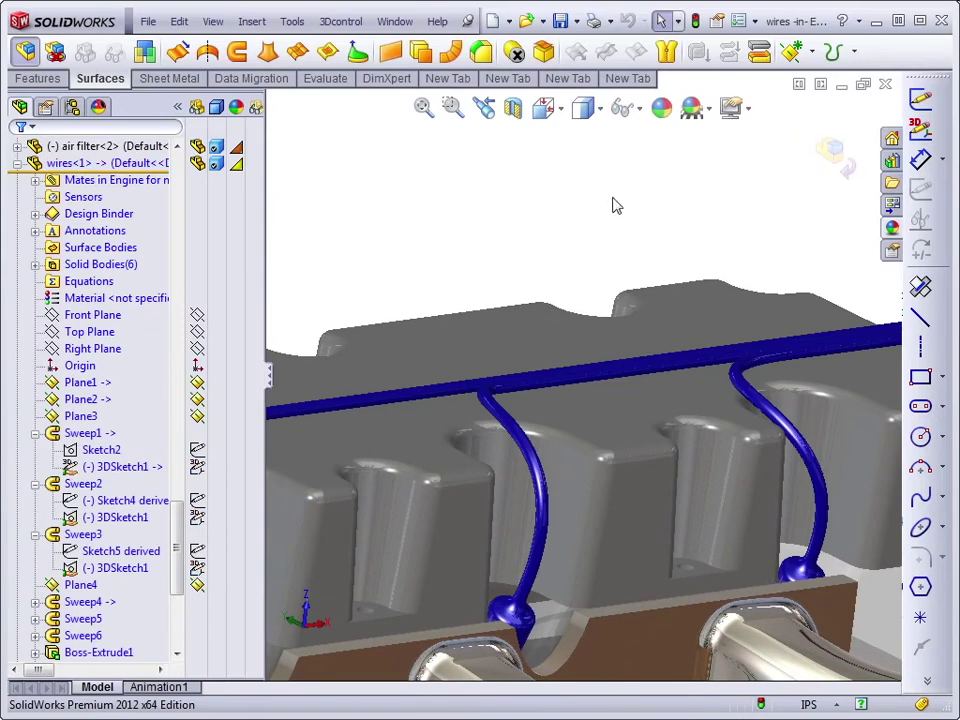
key(ctrl+7)
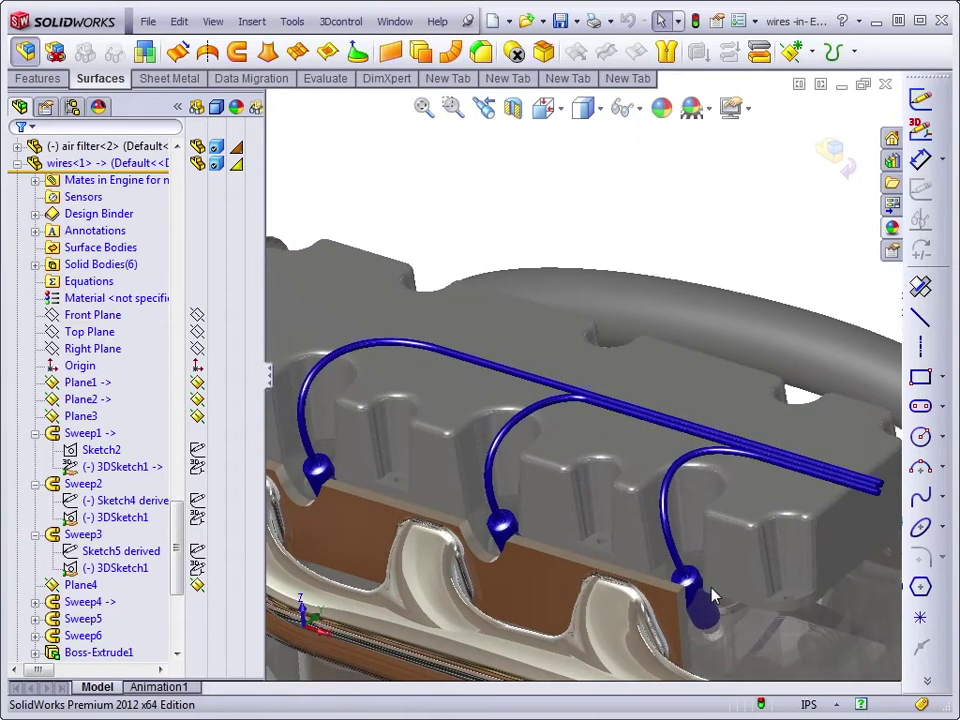
click(829, 152)
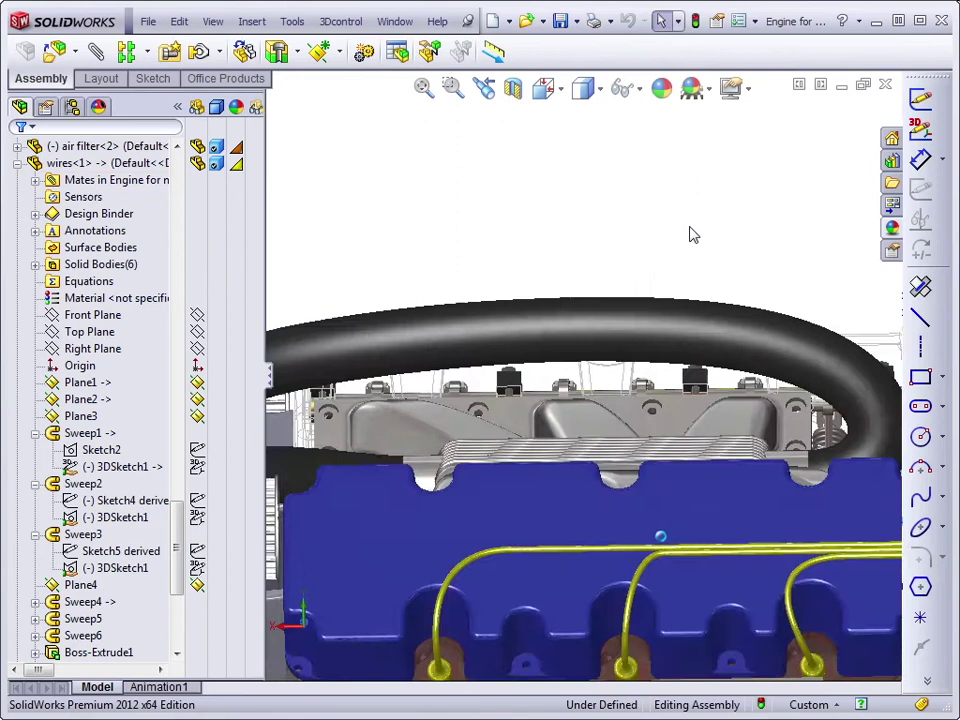
Step: Examine the hoses part's Sweep2 and Sweep3 features and the sketches that define the two hoses
middle_drag(594, 458, 613, 393)
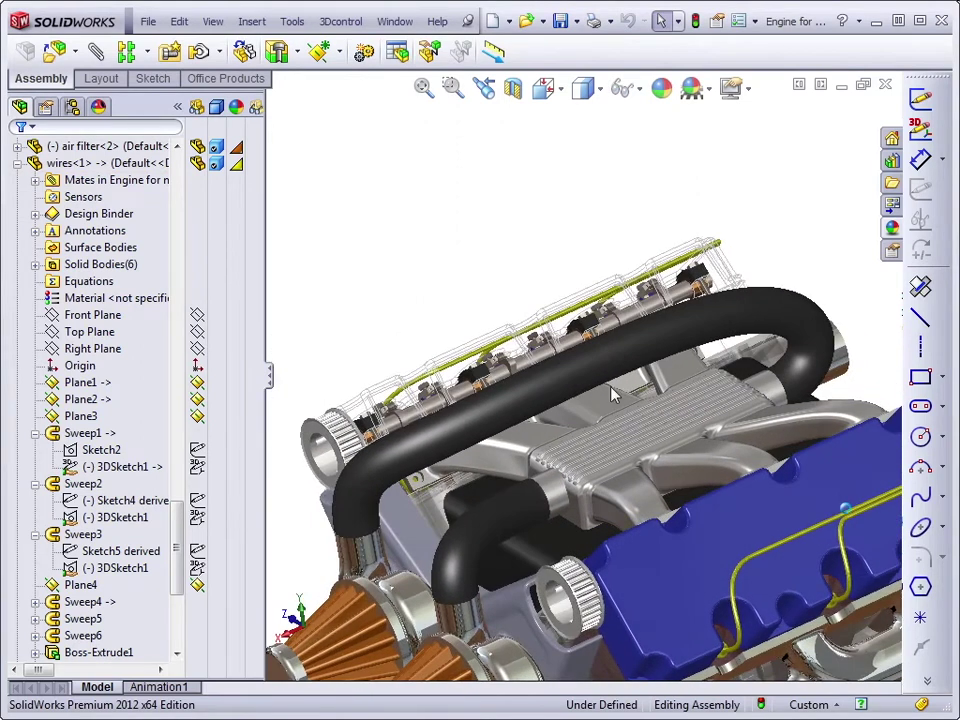
click(598, 360)
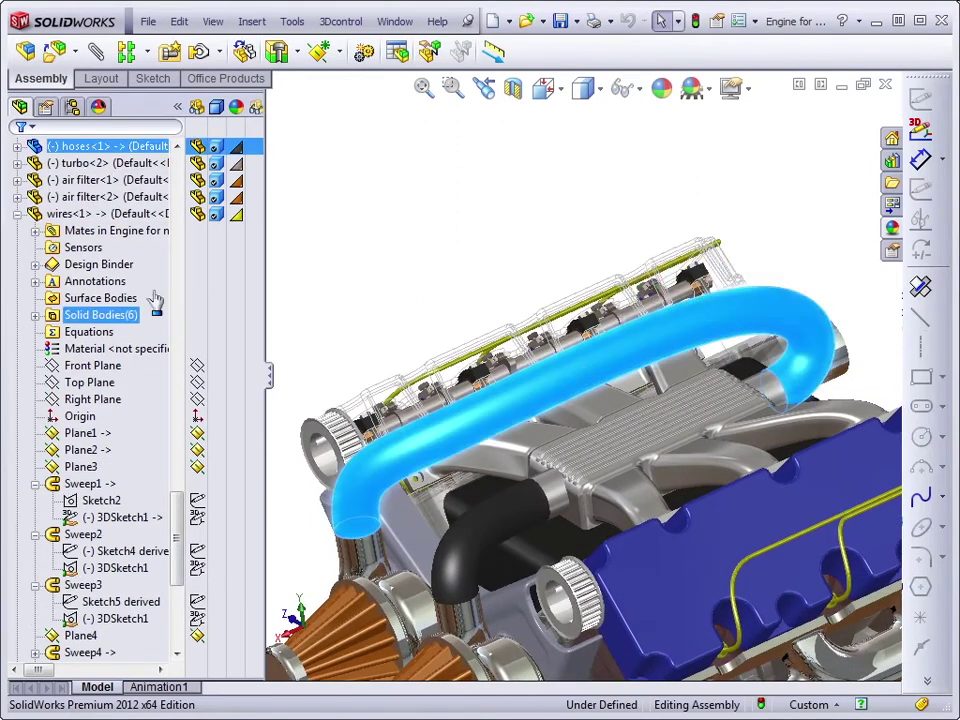
click(18, 146)
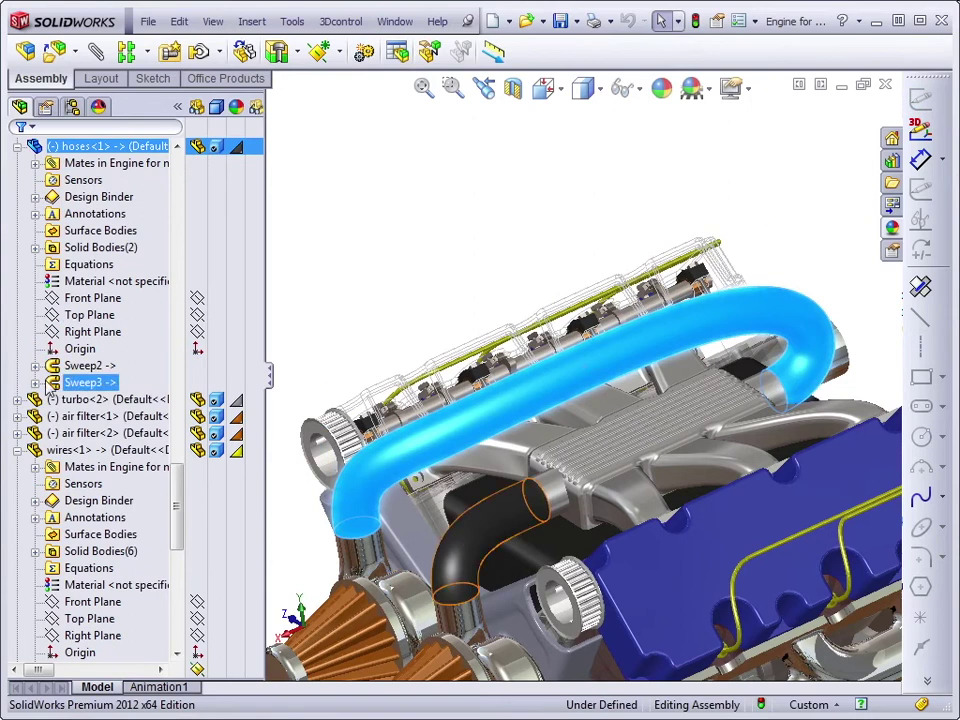
click(36, 366)
click(35, 416)
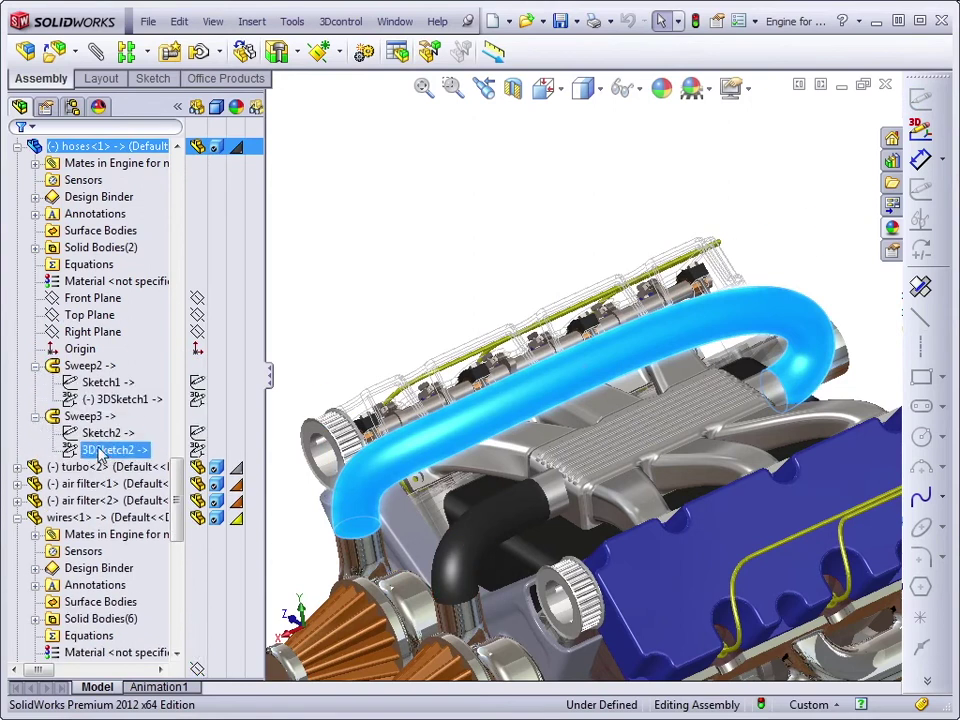
click(137, 400)
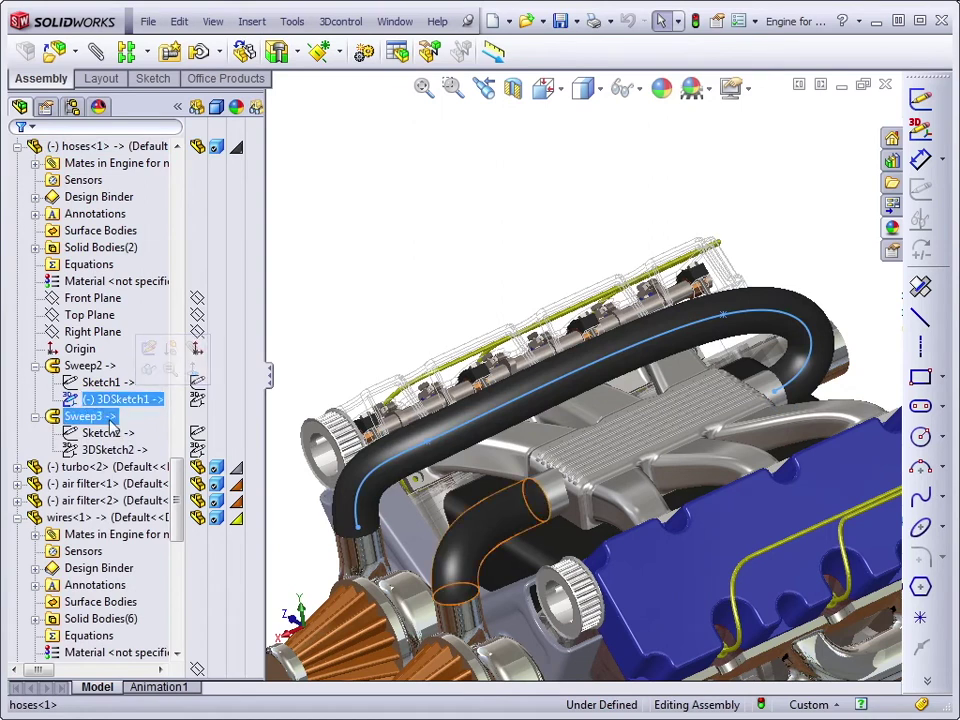
ctrl+click(90, 450)
click(89, 456)
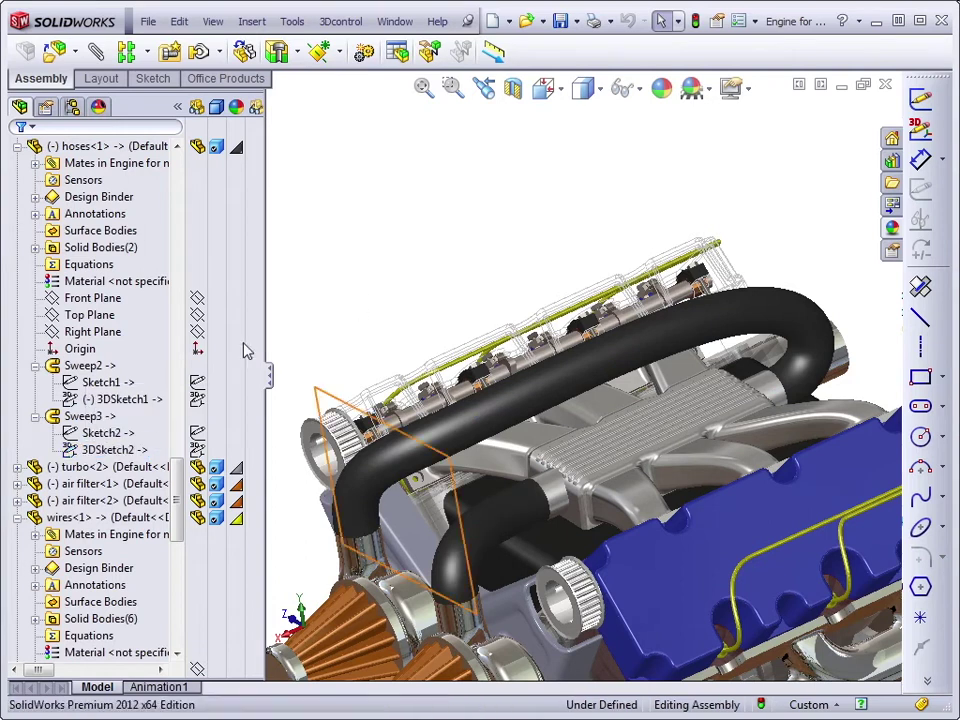
Step: Edit 3DSketch1 under the hoses part's Sweep2 and delete the long hose's existing spline
click(127, 400)
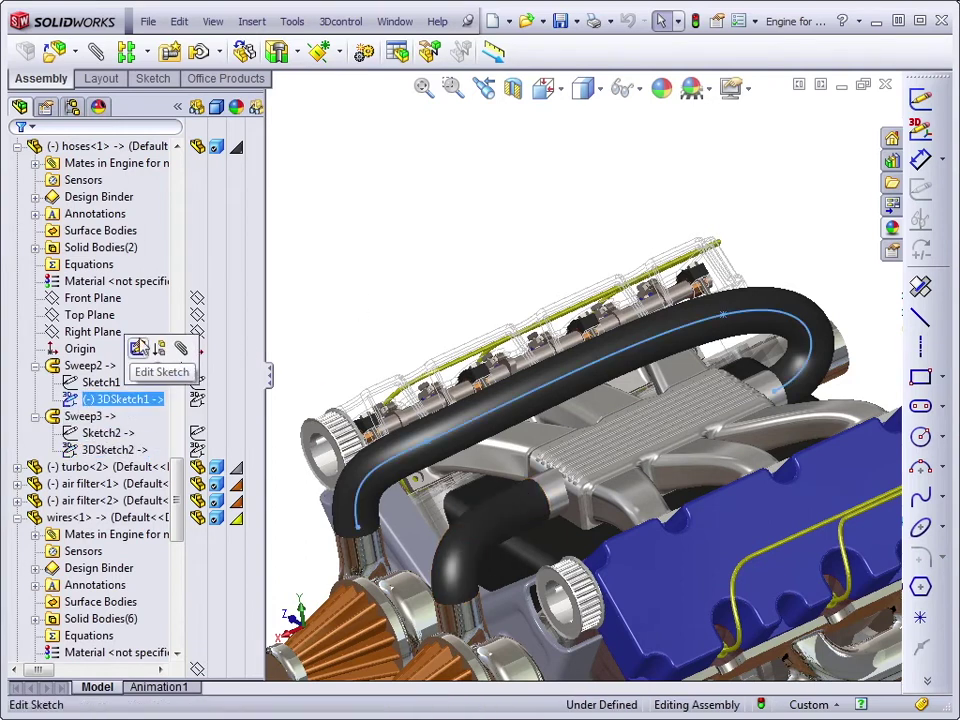
click(138, 349)
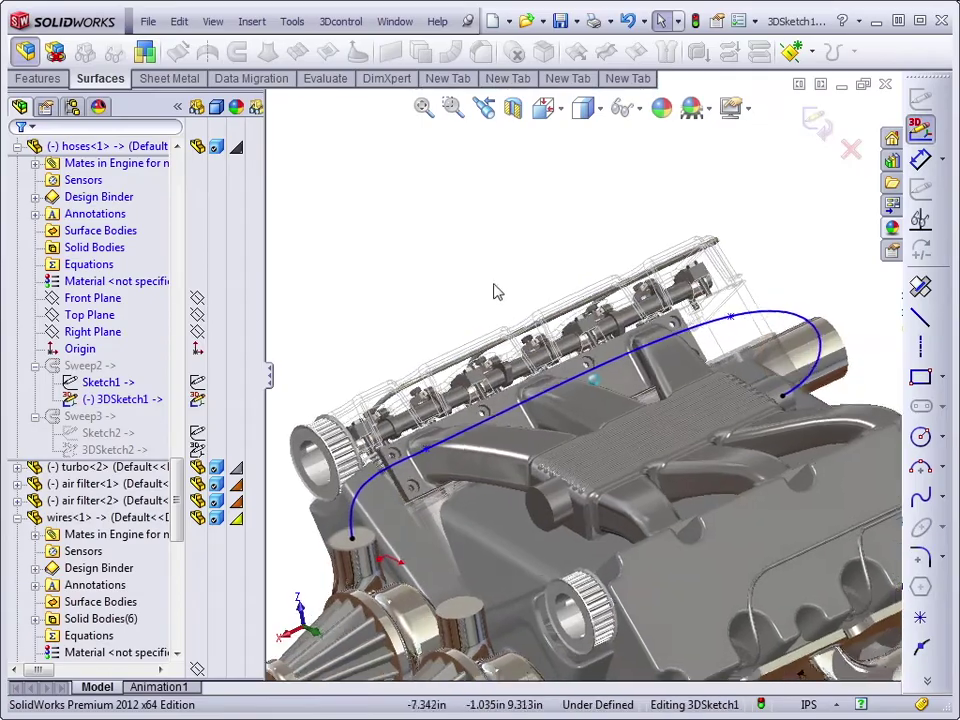
mouse_move(580, 305)
middle_down()
mouse_move(591, 401)
mouse_move(609, 441)
mouse_move(549, 448)
mouse_move(609, 452)
mouse_move(671, 373)
mouse_move(683, 381)
middle_up()
click(683, 381)
key(Delete)
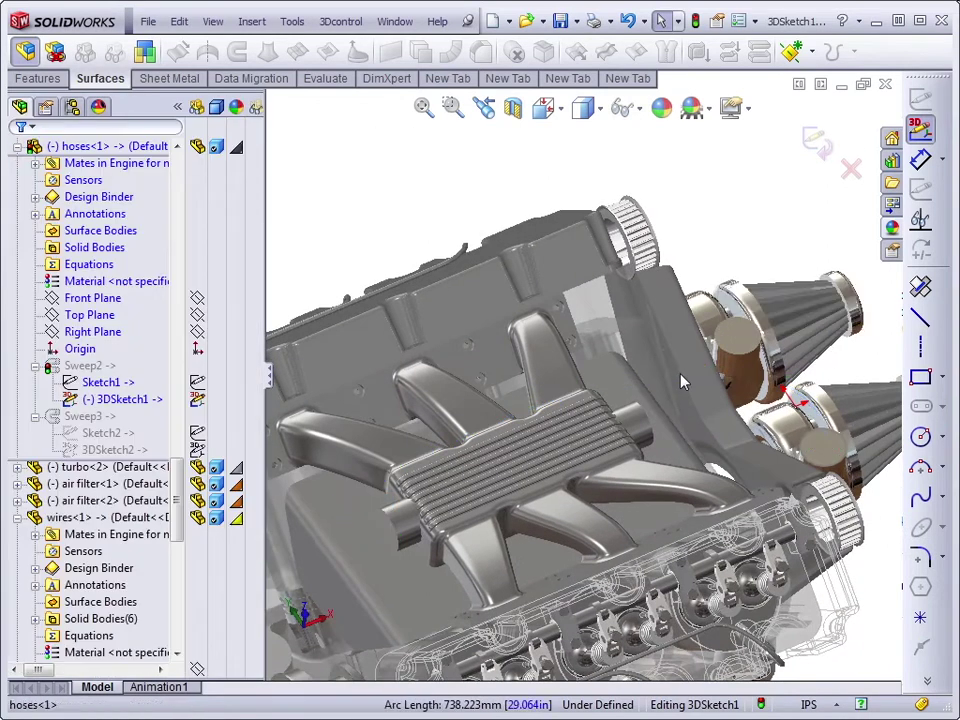
Step: Sketch a new spline from the front turbo's outlet through two points above the engine to the centre of the intake manifold's rear pipe end
middle_drag(820, 452, 842, 458)
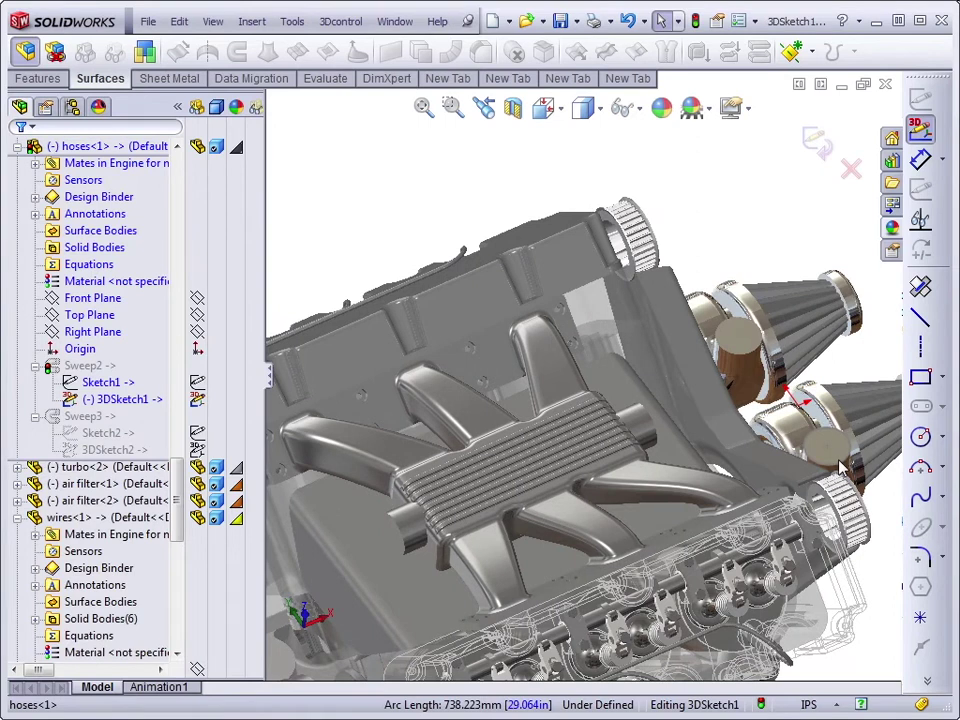
click(838, 461)
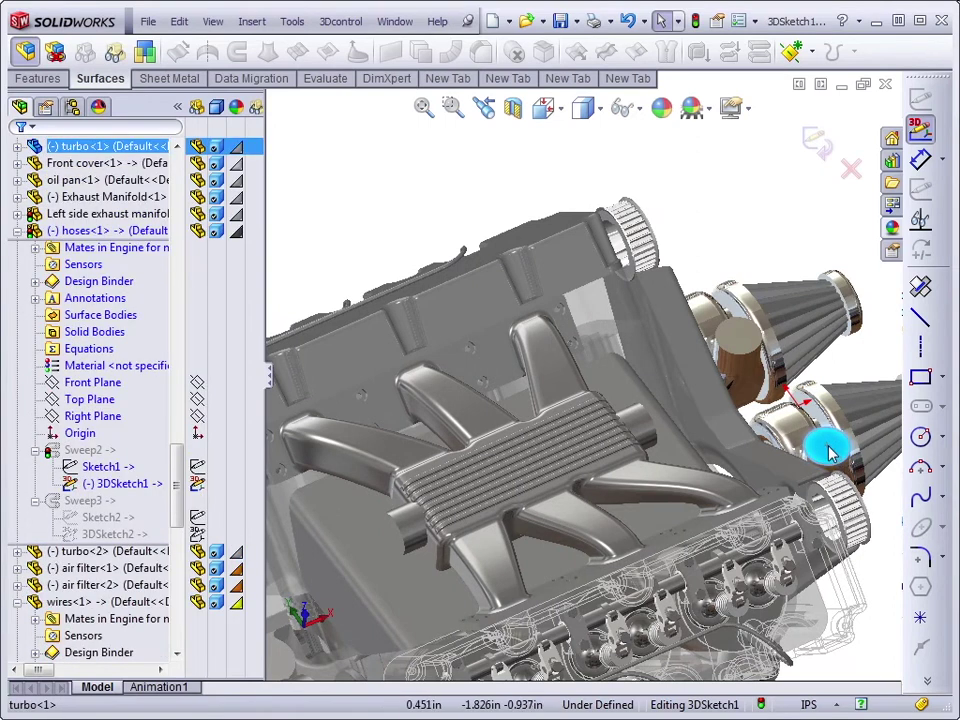
click(828, 450)
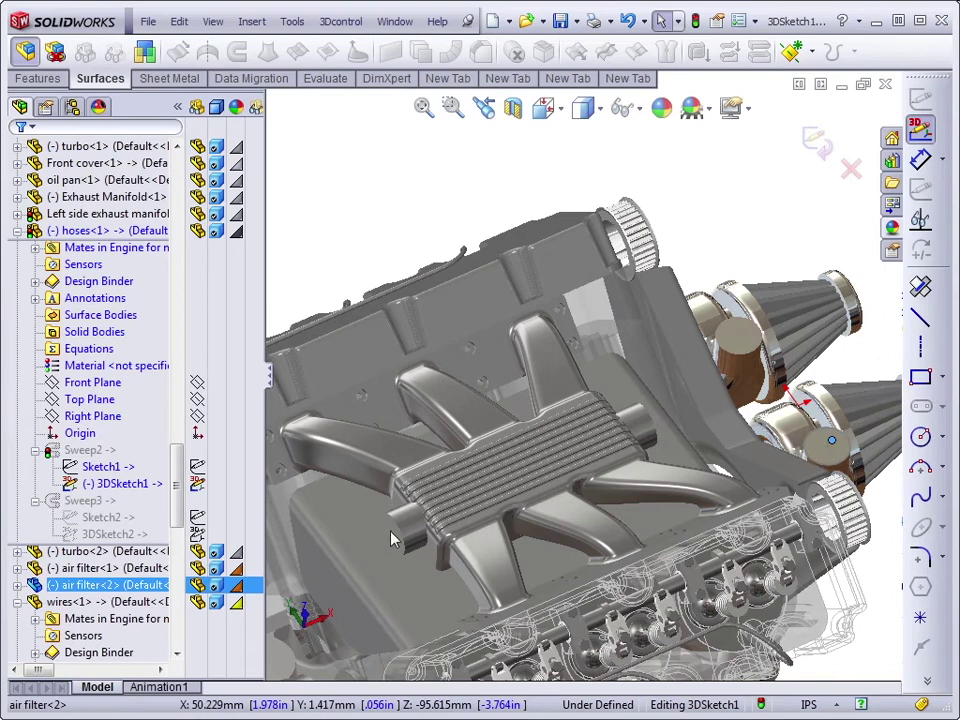
click(770, 227)
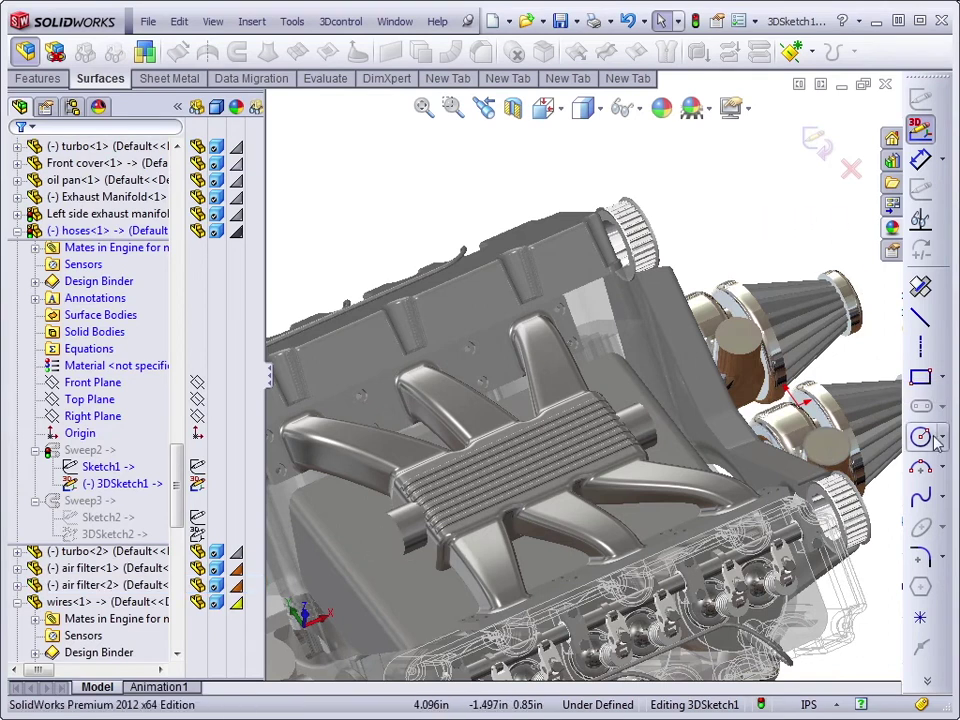
click(924, 499)
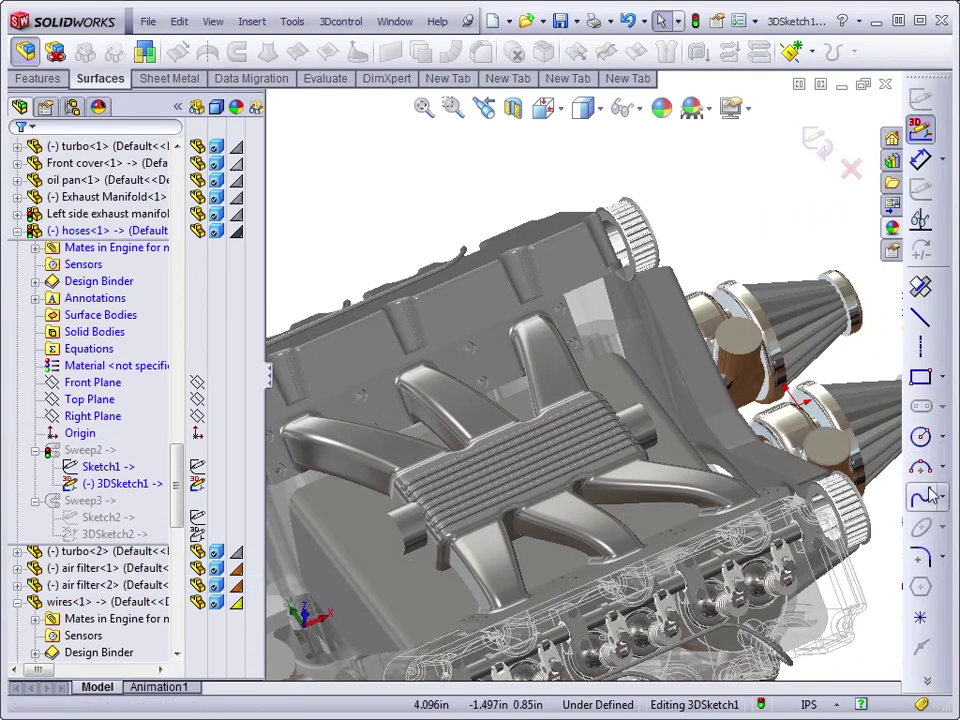
click(834, 466)
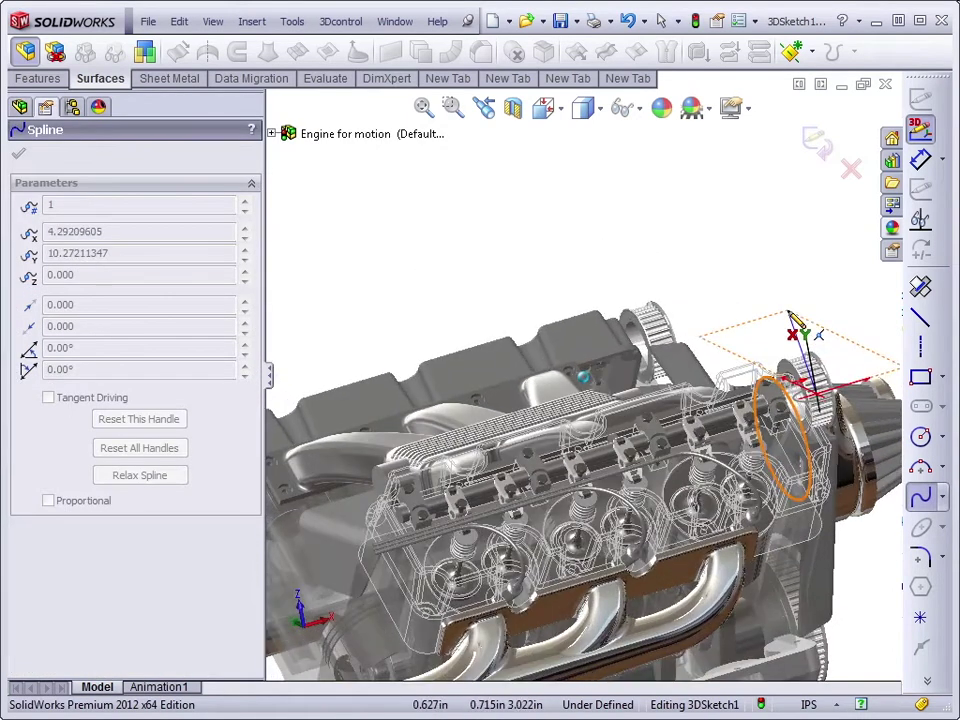
click(786, 308)
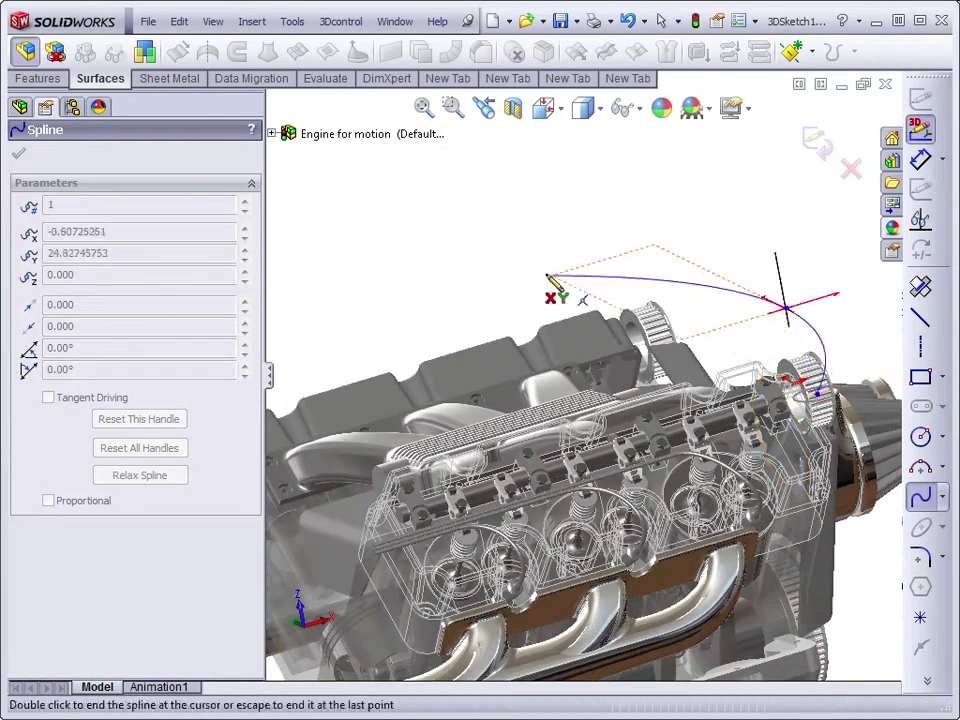
click(326, 314)
scroll(374, 414, down, 5)
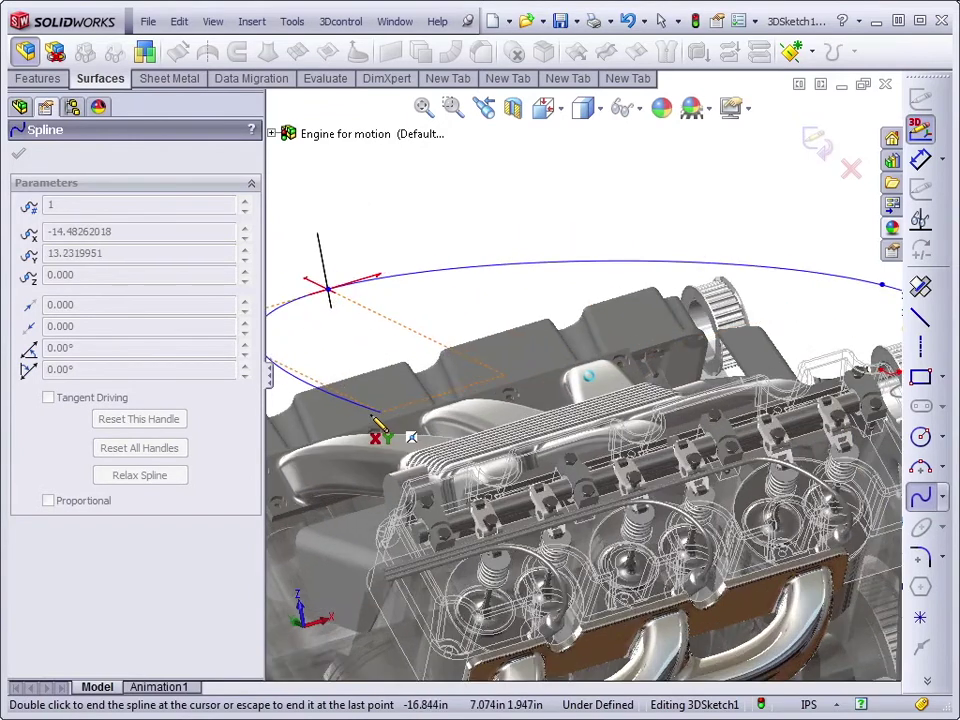
middle_drag(427, 457, 500, 568)
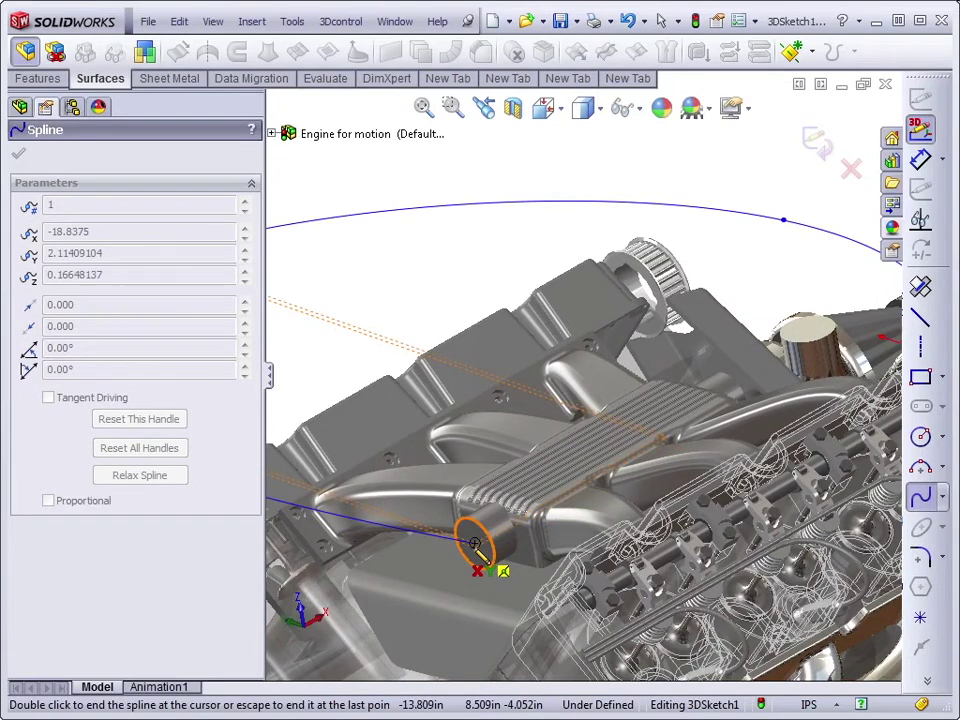
double_click(474, 543)
key(Escape)
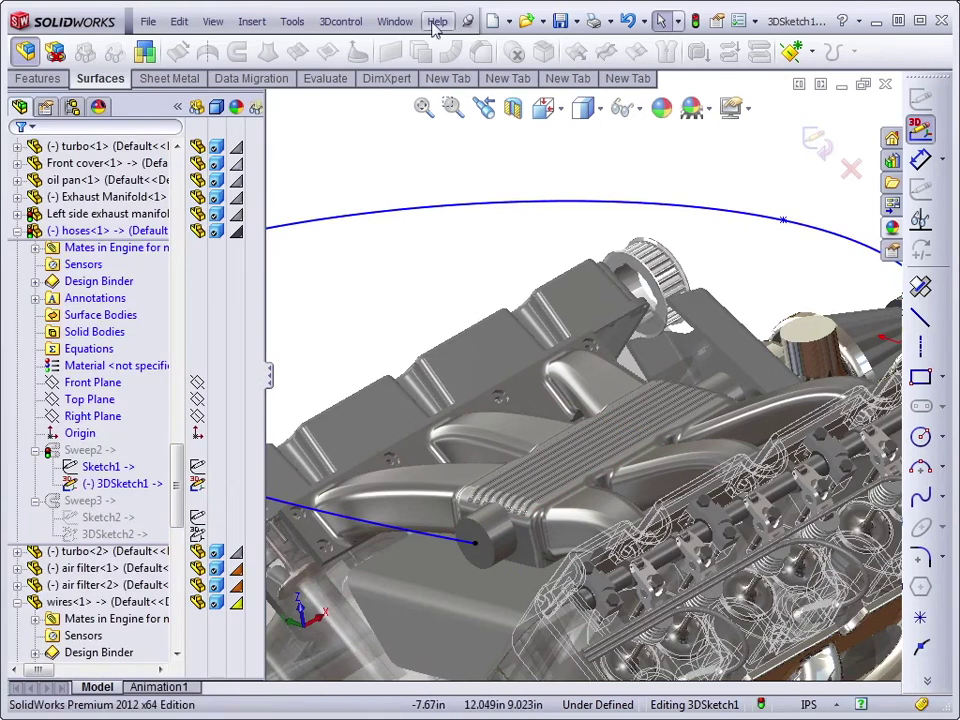
Step: Split the graphics area into a Four View layout with the whole hose spline visible in the top view
click(395, 21)
mouse_move(432, 75)
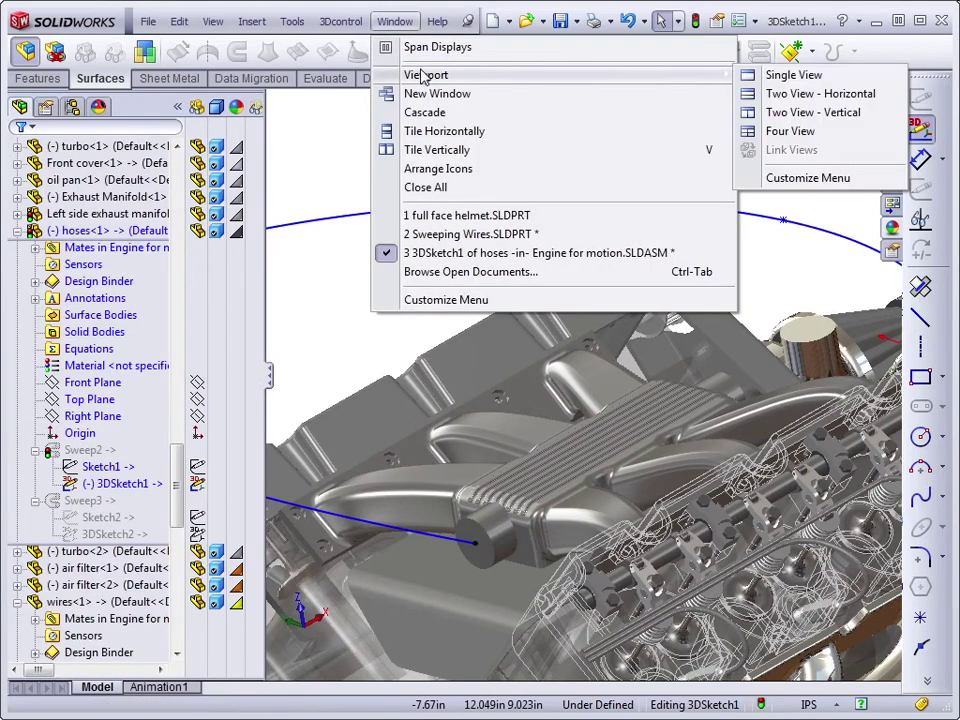
click(791, 132)
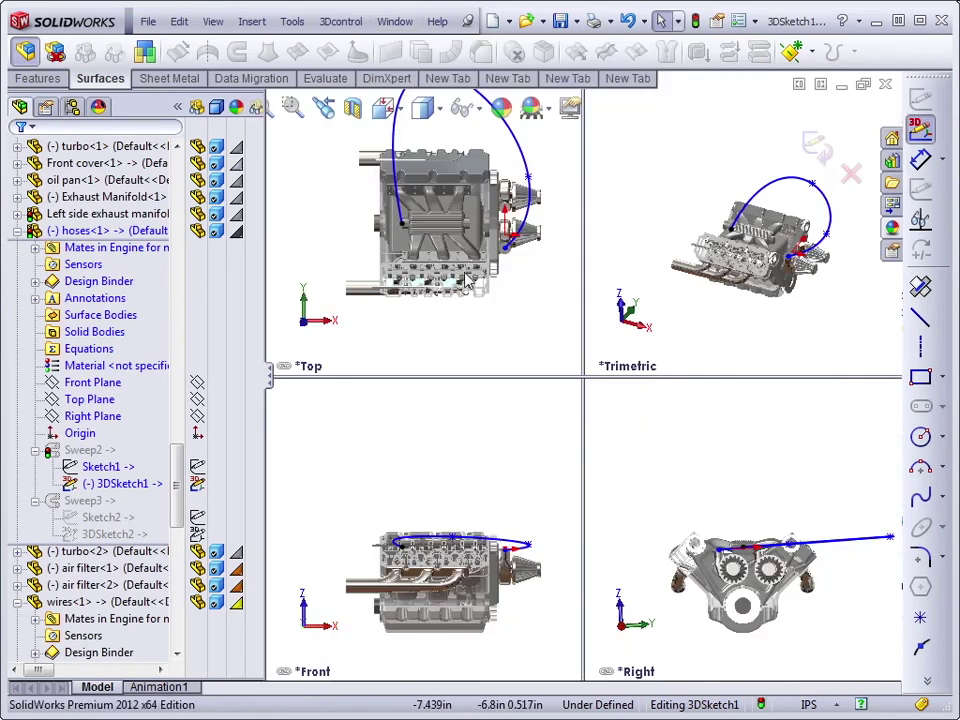
scroll(465, 280, up, 1)
scroll(474, 143, down, 2)
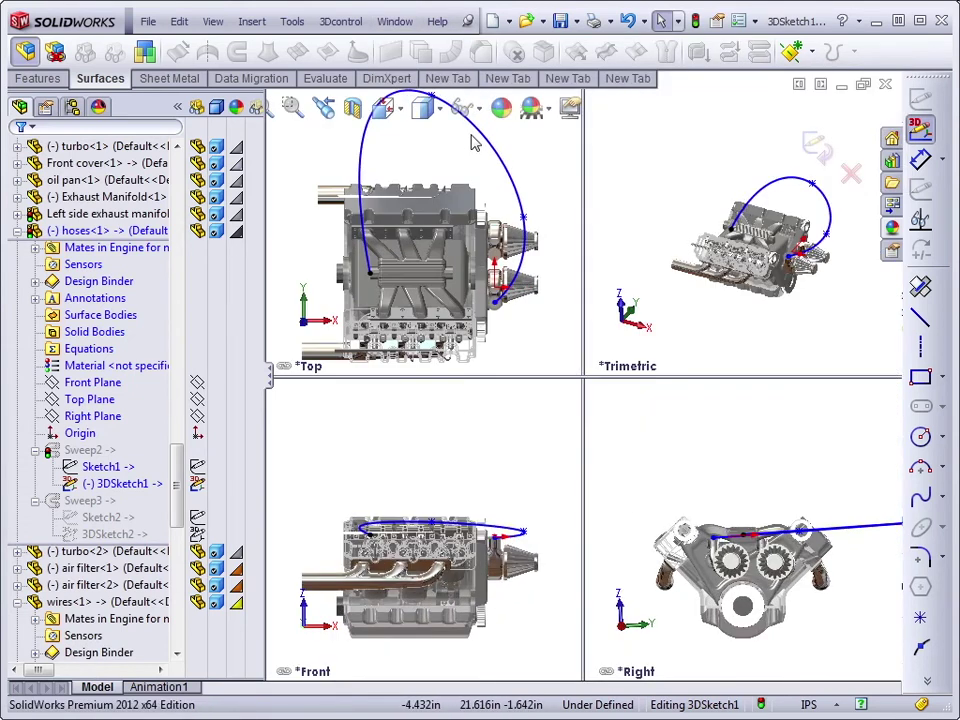
scroll(461, 154, up, 3)
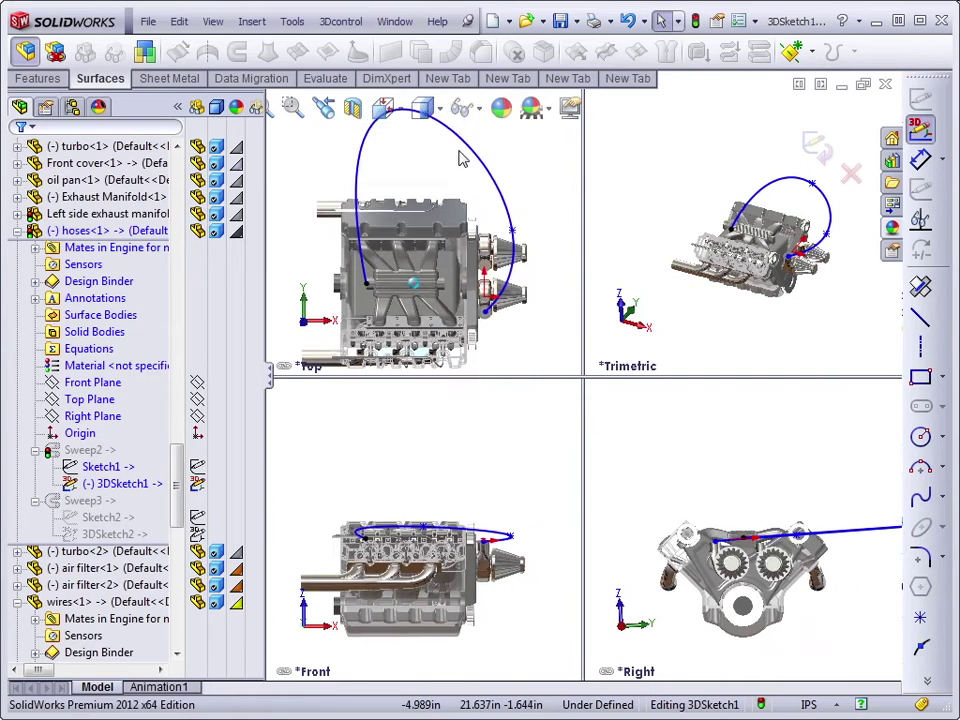
scroll(418, 138, up, 1)
Step: Move the spline's two intermediate points in the top view closer to the engine, near the intake pipe and the turbos
mouse_move(418, 138)
mouse_down()
mouse_move(420, 180)
mouse_move(397, 240)
mouse_move(408, 278)
mouse_move(357, 273)
mouse_up()
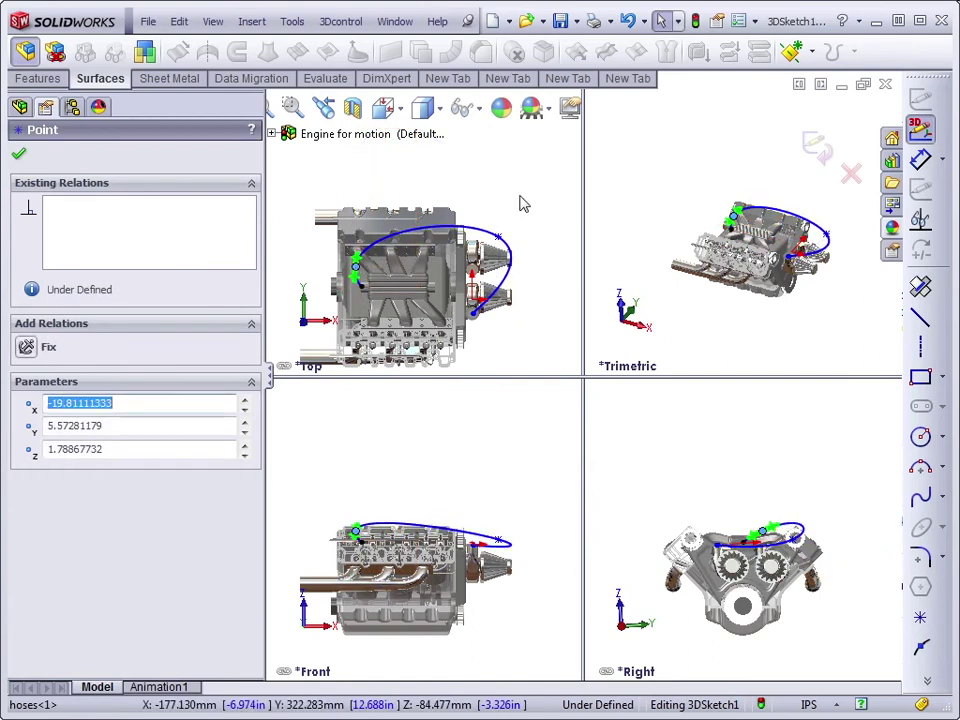
click(520, 222)
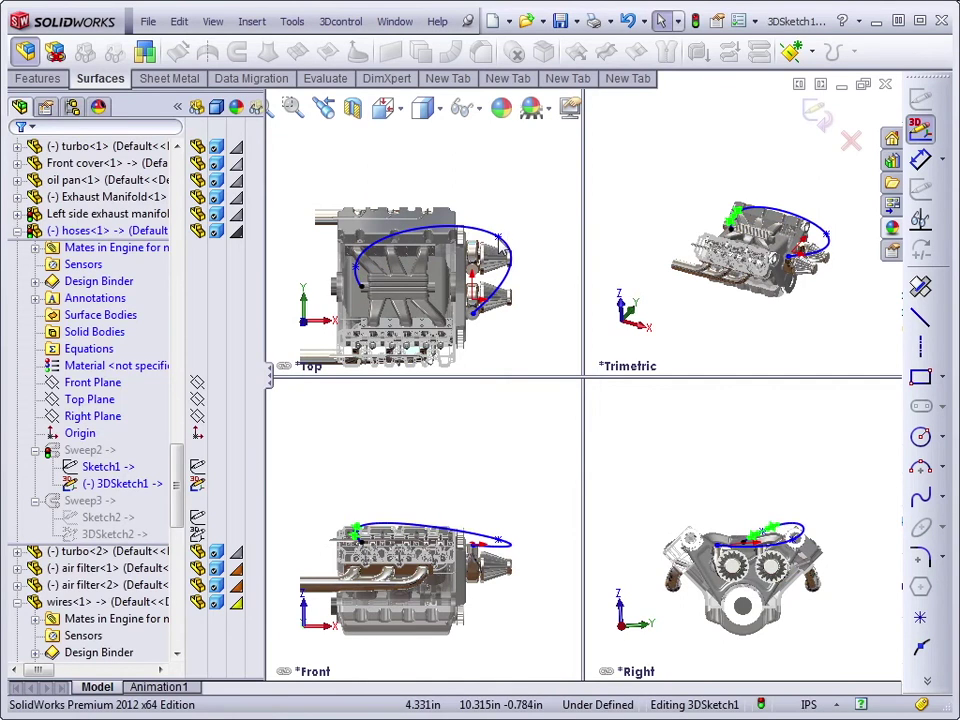
drag(499, 238, 471, 271)
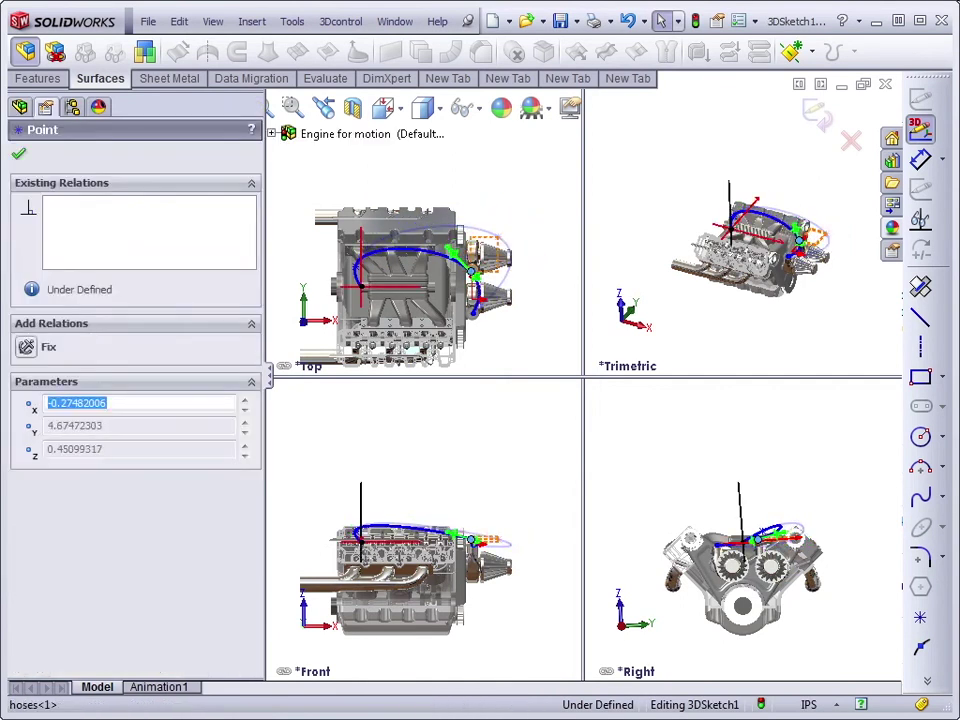
click(520, 338)
Step: Show the temporary axes and make the spline's start point coincident with the centre of the turbo outlet
click(694, 319)
scroll(754, 258, down, 3)
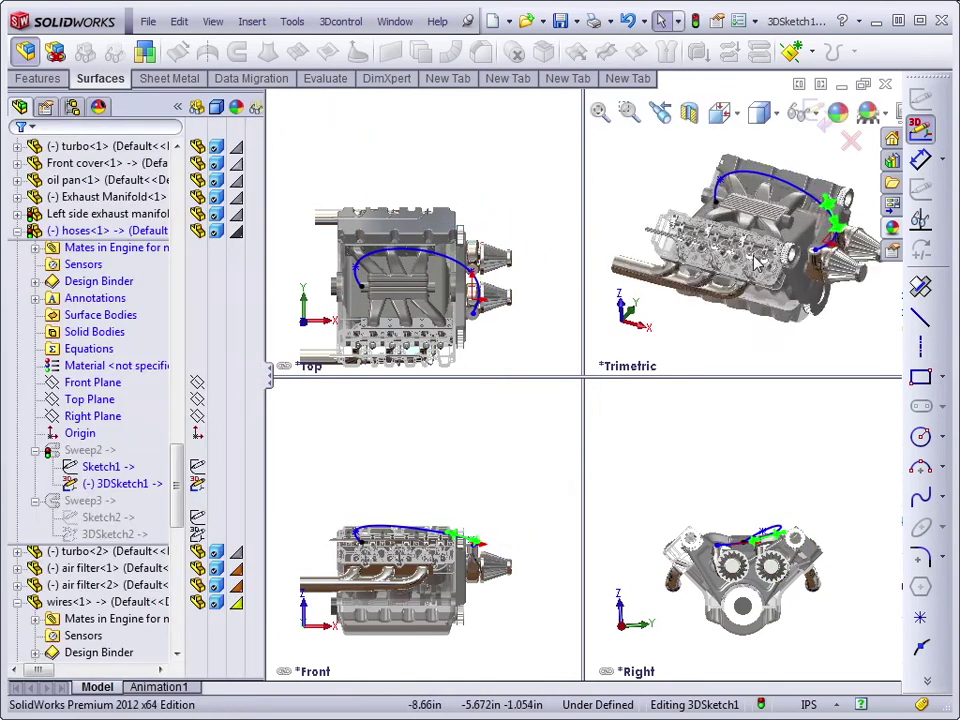
scroll(757, 262, down, 8)
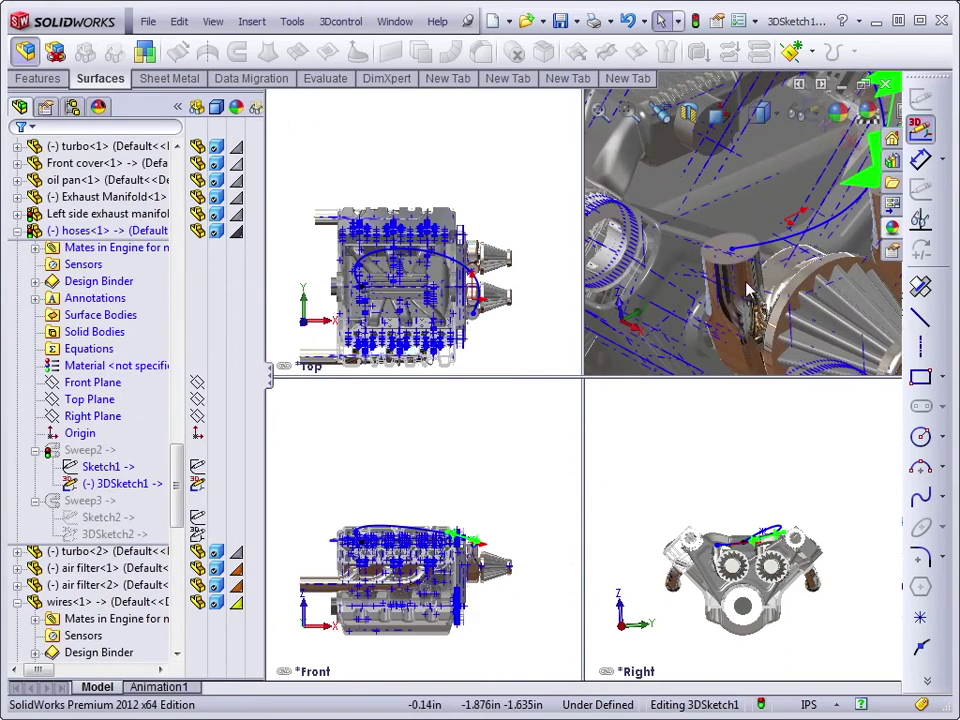
middle_drag(734, 270, 743, 190)
scroll(745, 197, down, 2)
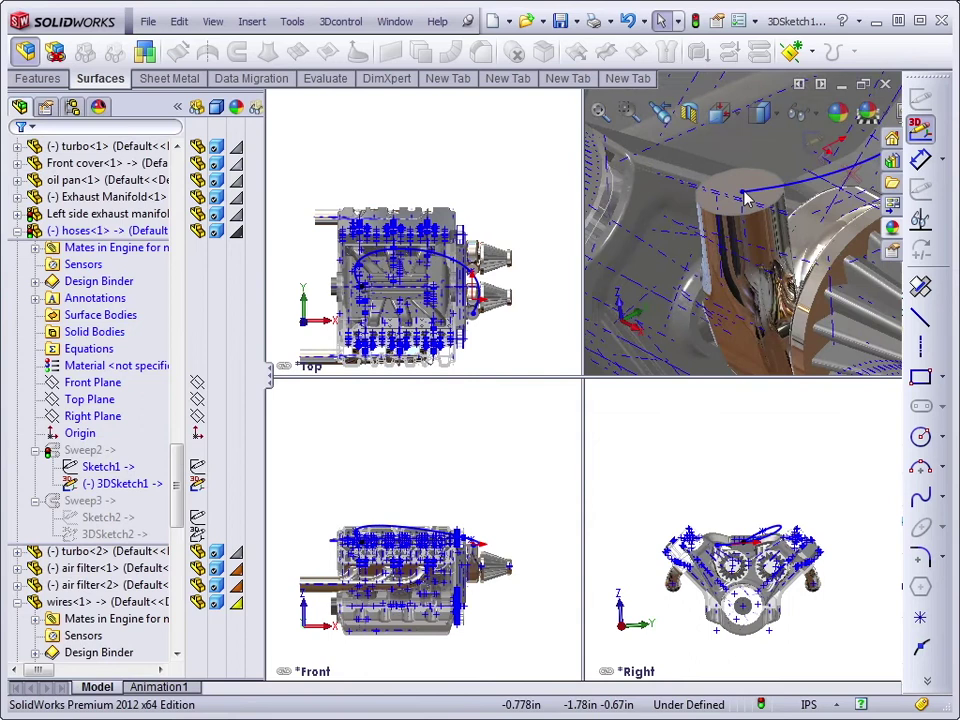
mouse_move(742, 197)
mouse_down()
mouse_move(761, 171)
mouse_move(744, 197)
mouse_up()
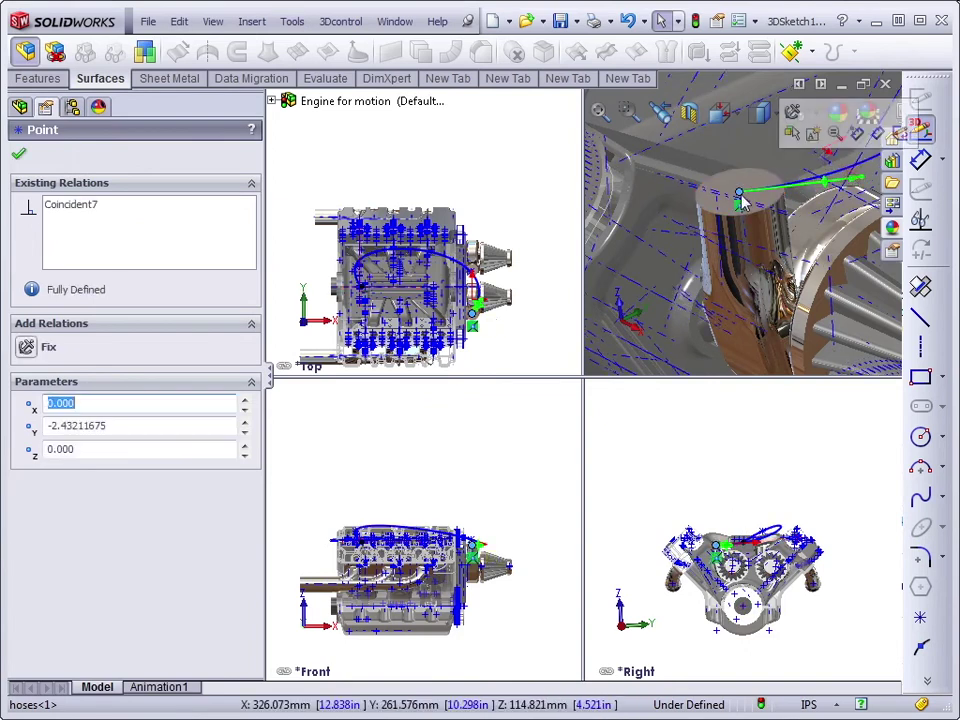
key(Escape)
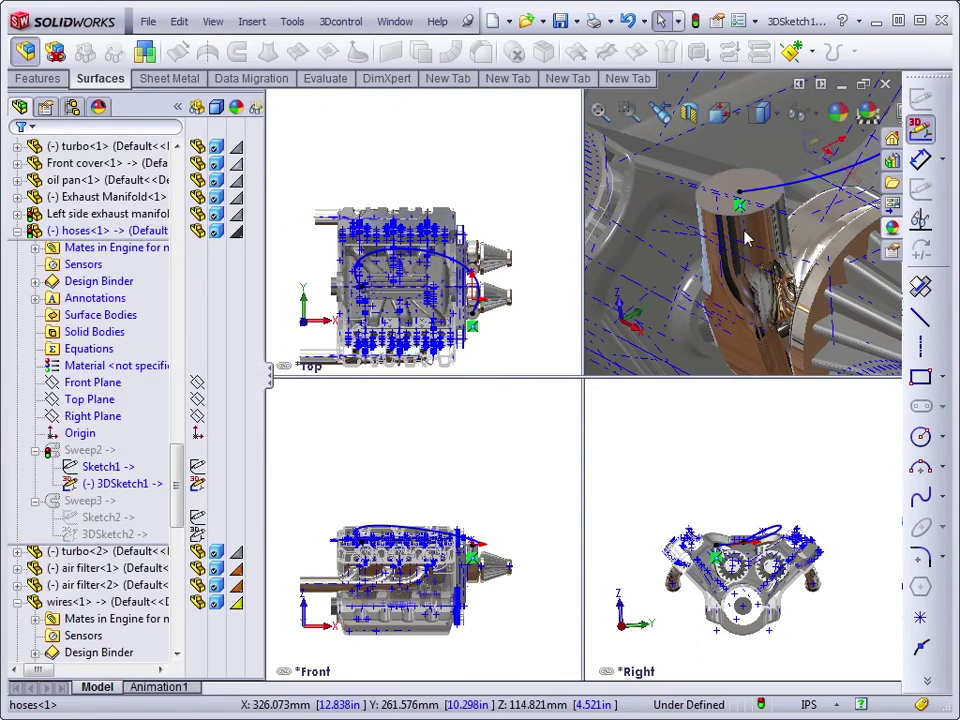
Step: Make the spline tangent to the axis of the turbo outlet and flip the tangent relation so it leaves upward
click(770, 203)
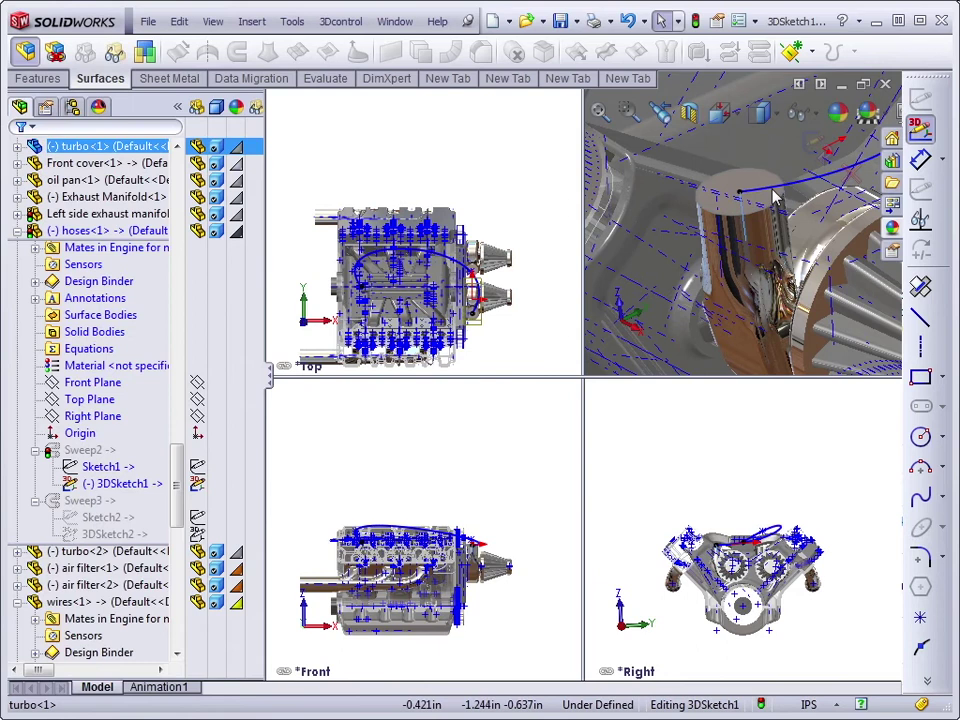
click(776, 192)
ctrl+click(776, 197)
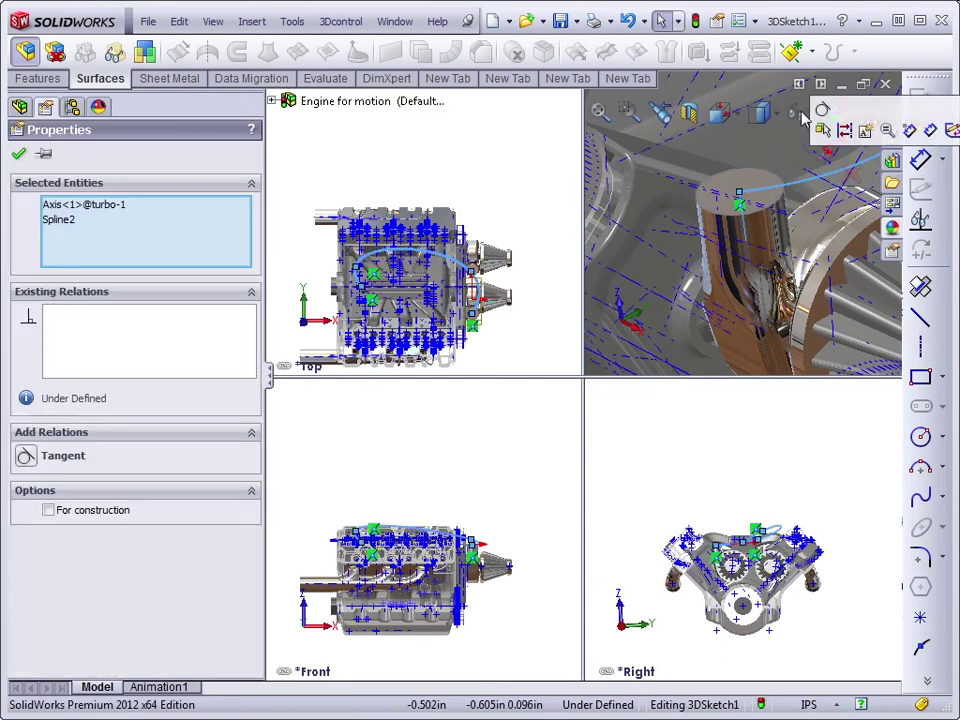
click(822, 112)
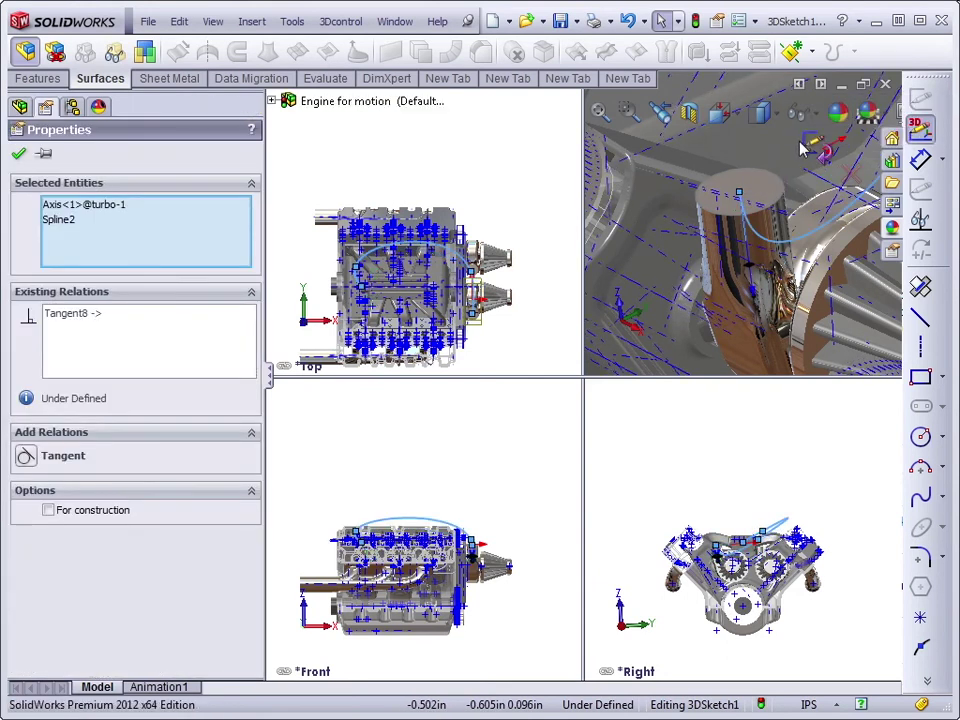
right_click(79, 318)
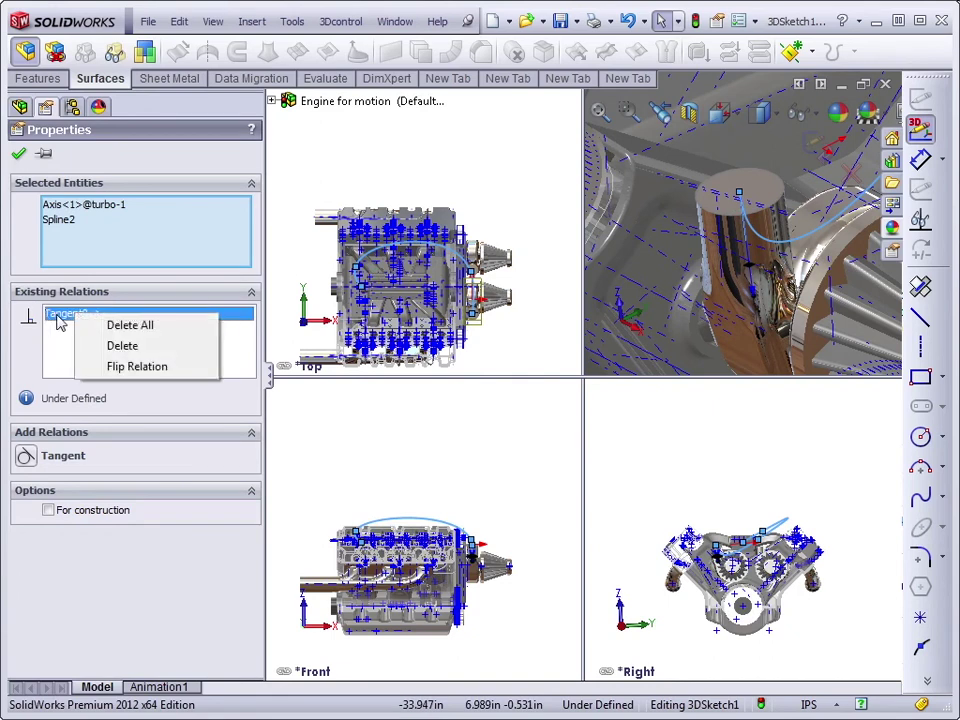
click(103, 367)
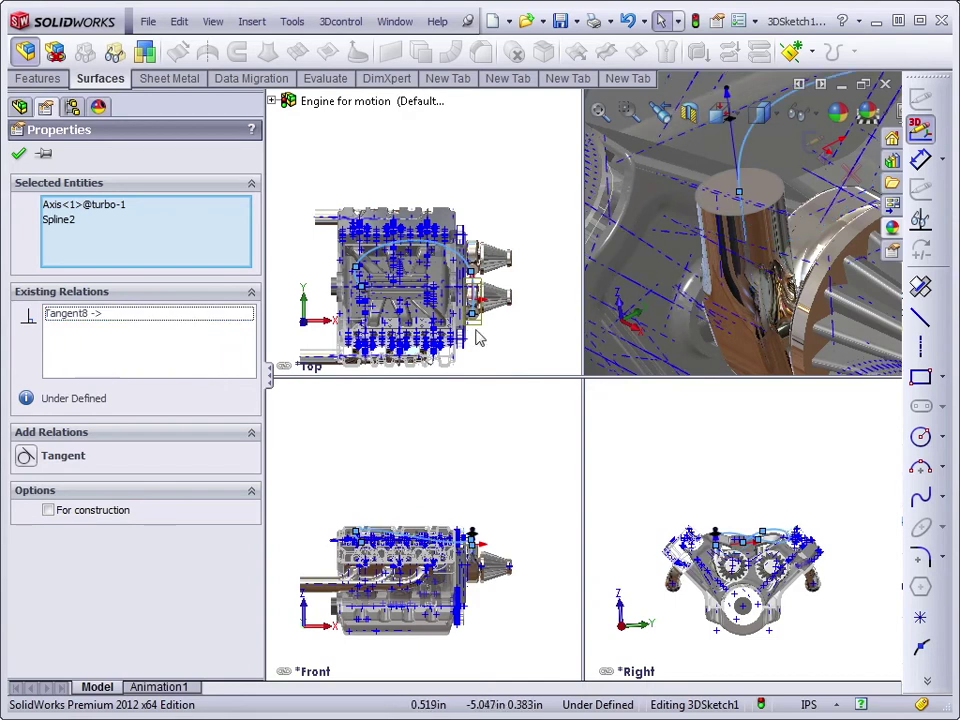
Step: Make the spline's rear end tangent to the axis of the intake manifold's rear pipe
middle_drag(836, 214, 776, 234)
scroll(776, 234, up, 10)
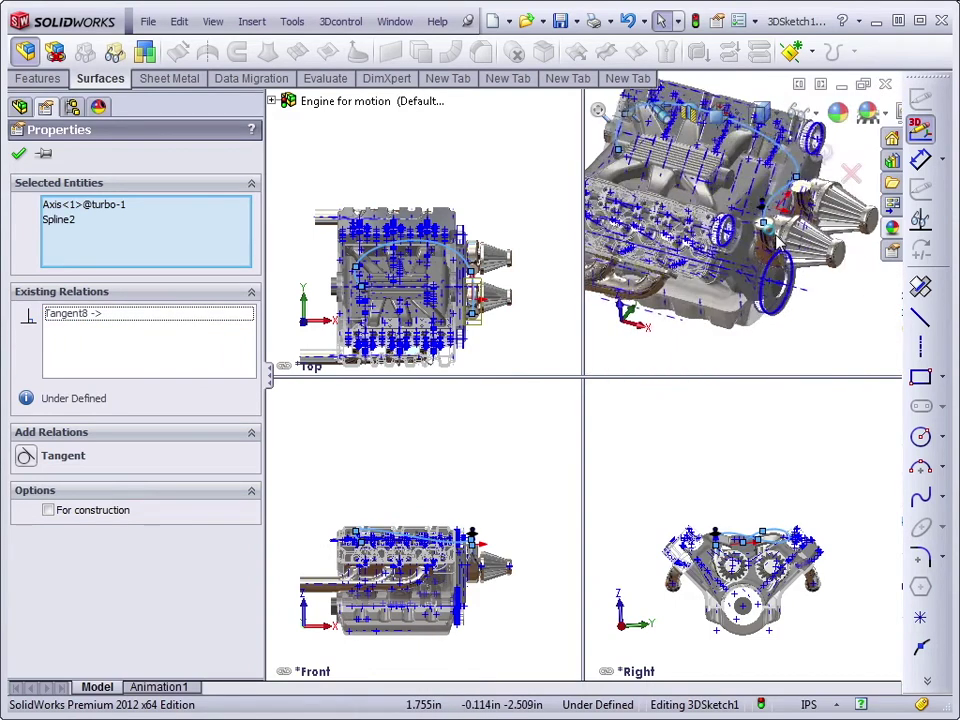
scroll(765, 230, down, 10)
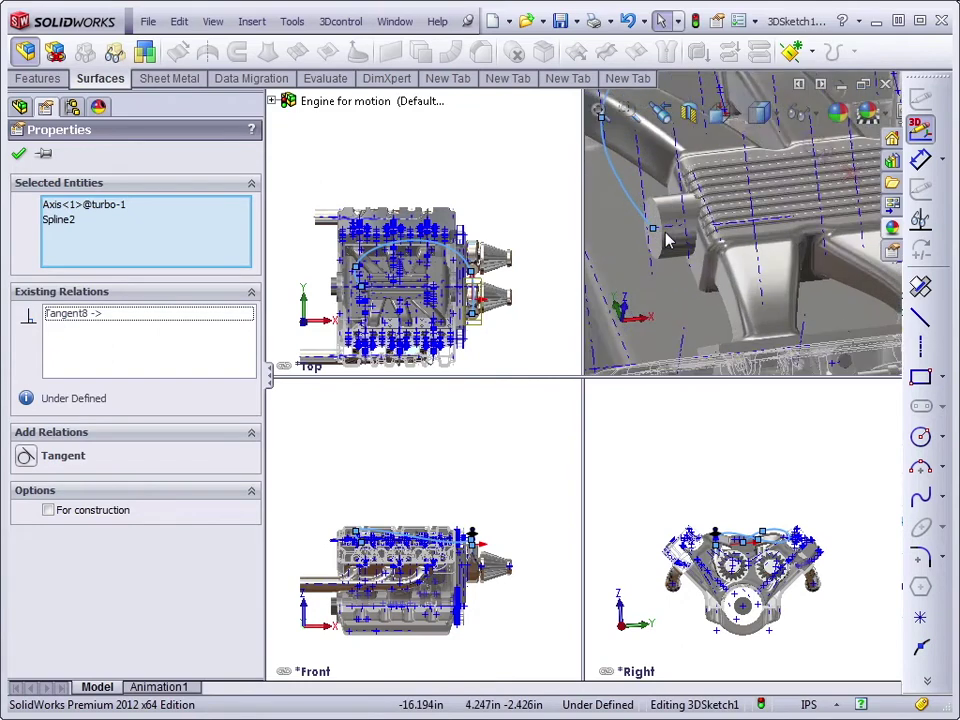
scroll(668, 240, down, 3)
click(682, 225)
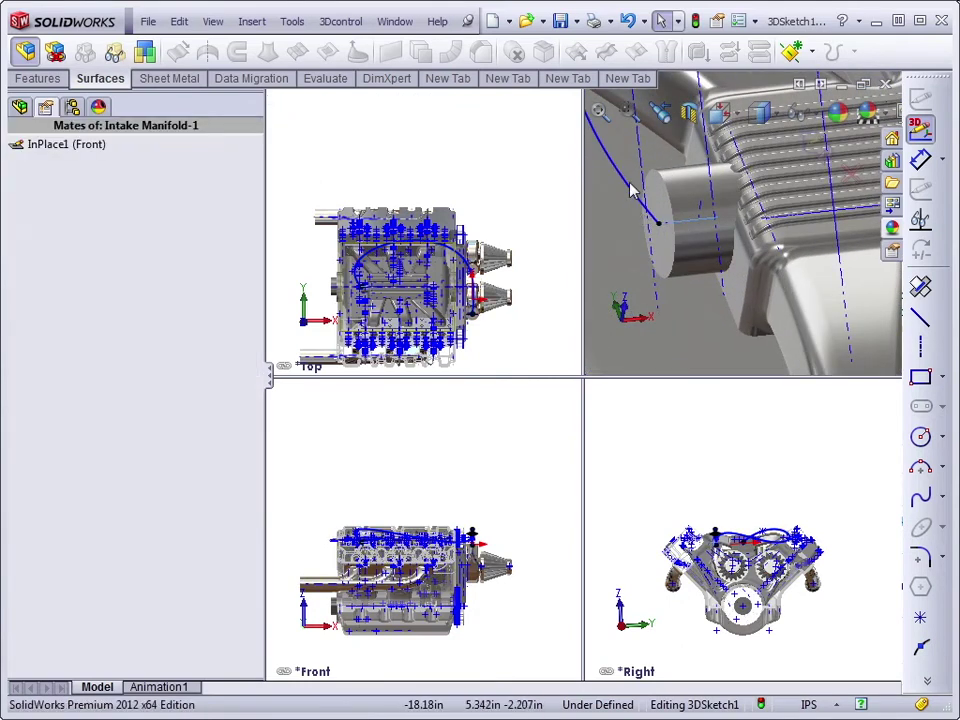
ctrl+click(632, 192)
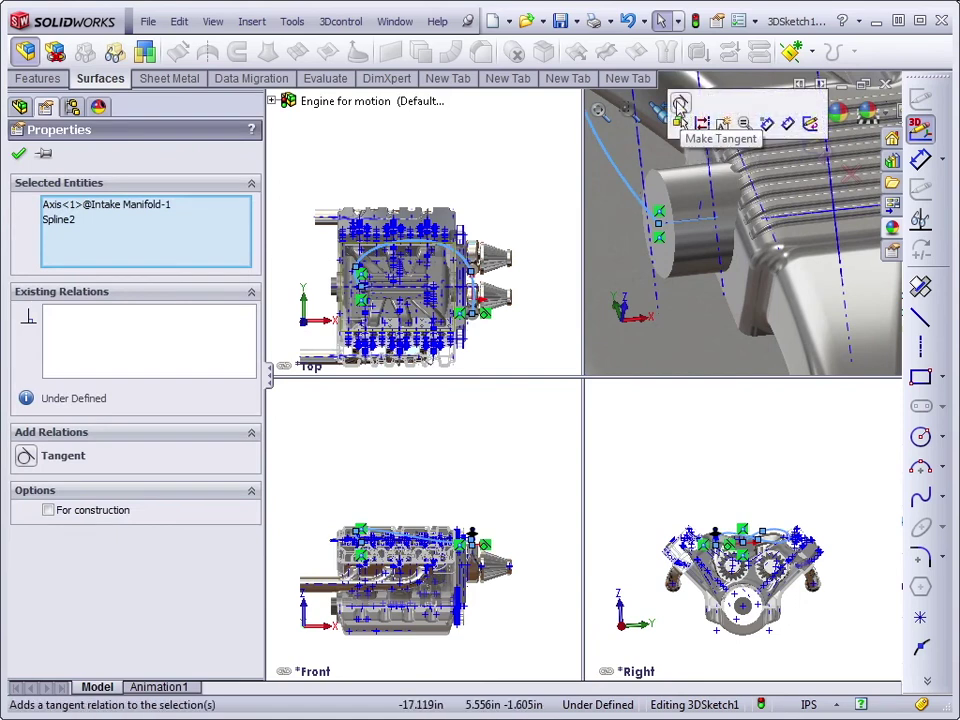
click(678, 98)
scroll(681, 230, up, 6)
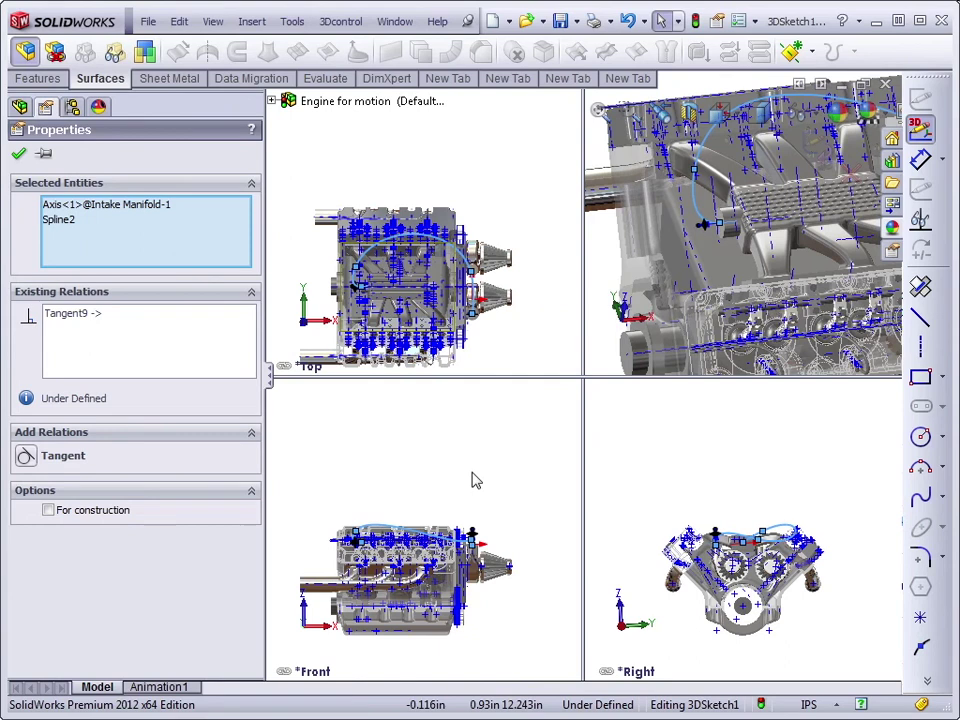
Step: Raise the spline's two intermediate points in the right view, one above the intake pipe and one above the turbo outlet
click(771, 476)
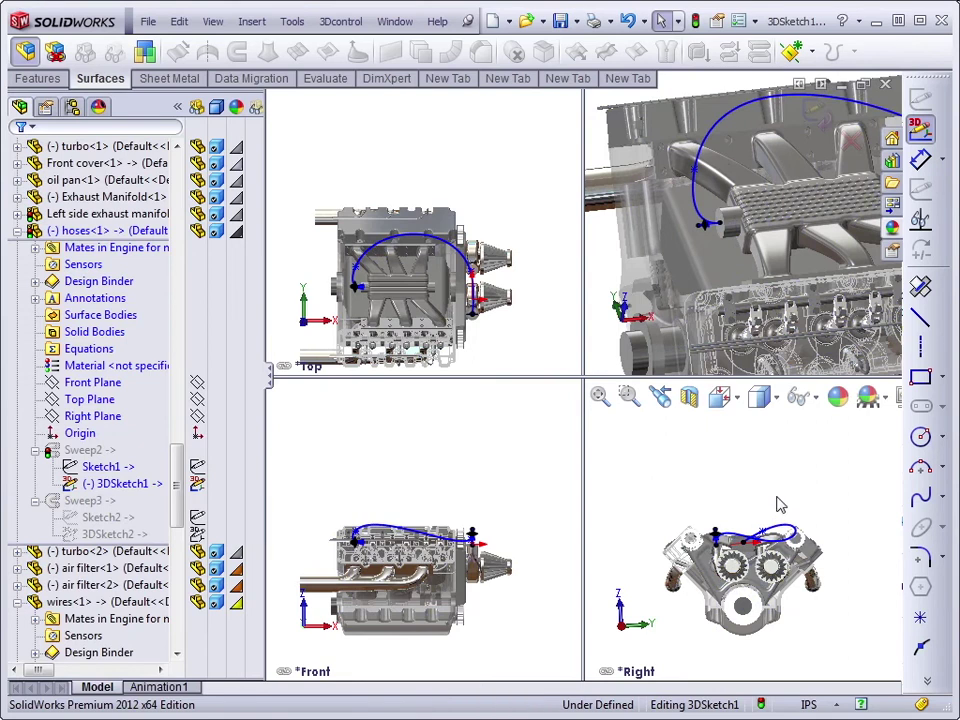
scroll(781, 505, down, 5)
click(748, 505)
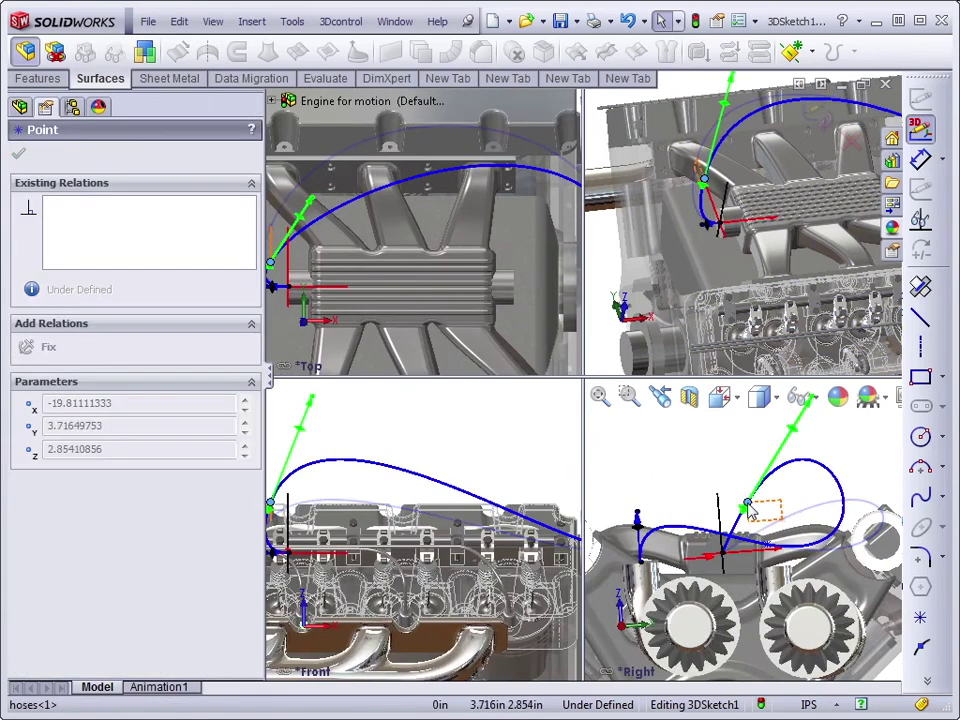
mouse_move(752, 510)
mouse_down()
mouse_move(688, 490)
mouse_move(663, 498)
mouse_up()
click(446, 463)
scroll(428, 515, up, 4)
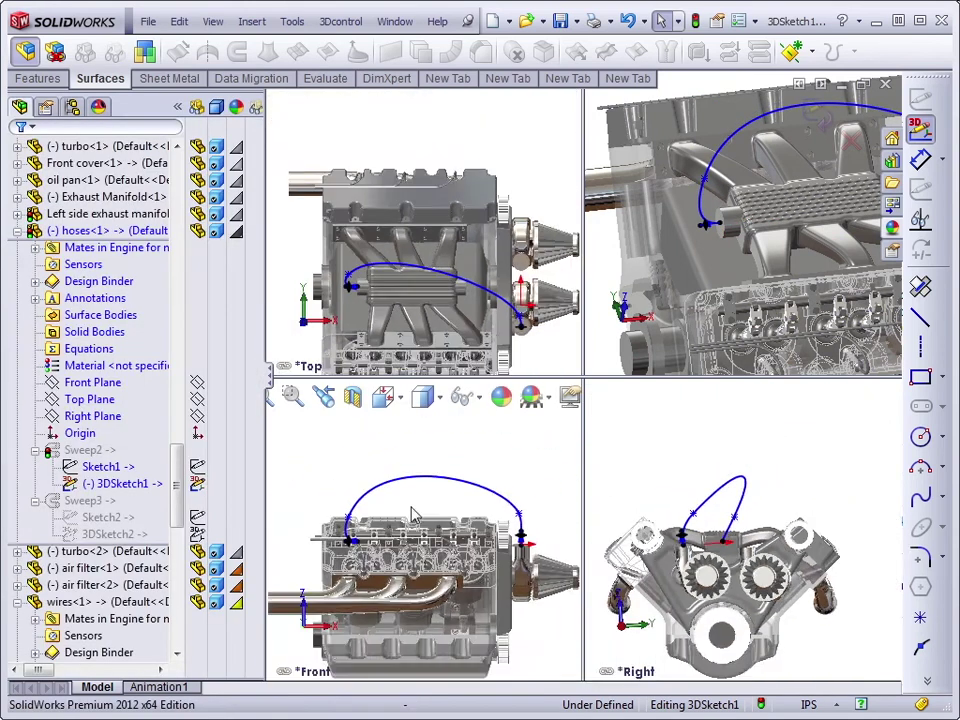
Step: Raise the spline's rear intermediate point in the front view and shorten the tangent handle at the intake pipe end
click(351, 524)
mouse_move(351, 524)
mouse_down()
mouse_move(326, 518)
mouse_move(349, 505)
mouse_up()
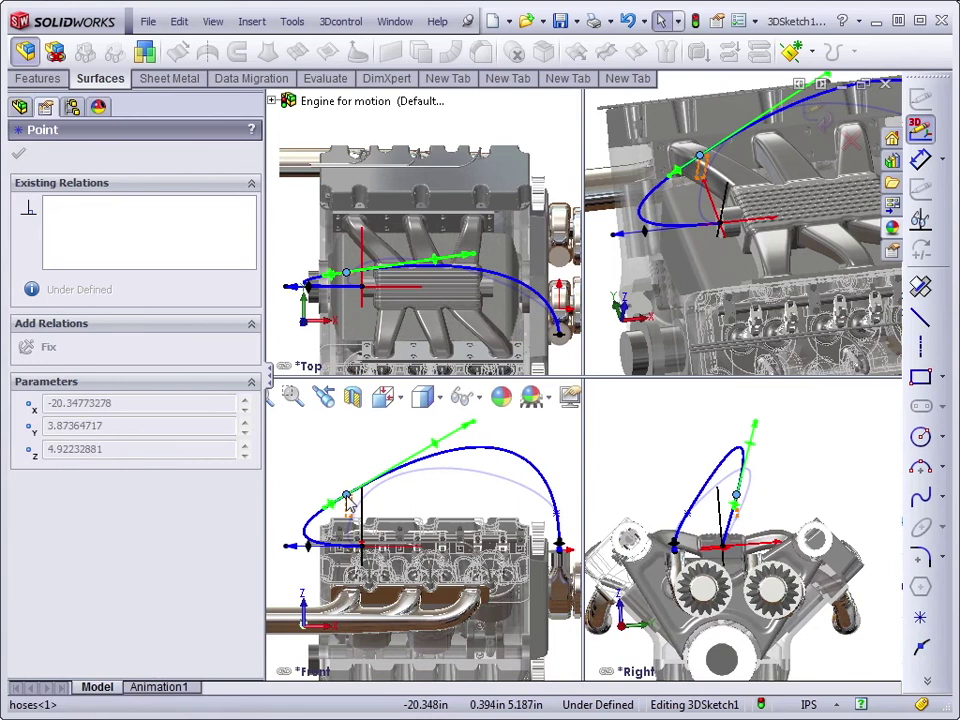
click(483, 499)
click(304, 549)
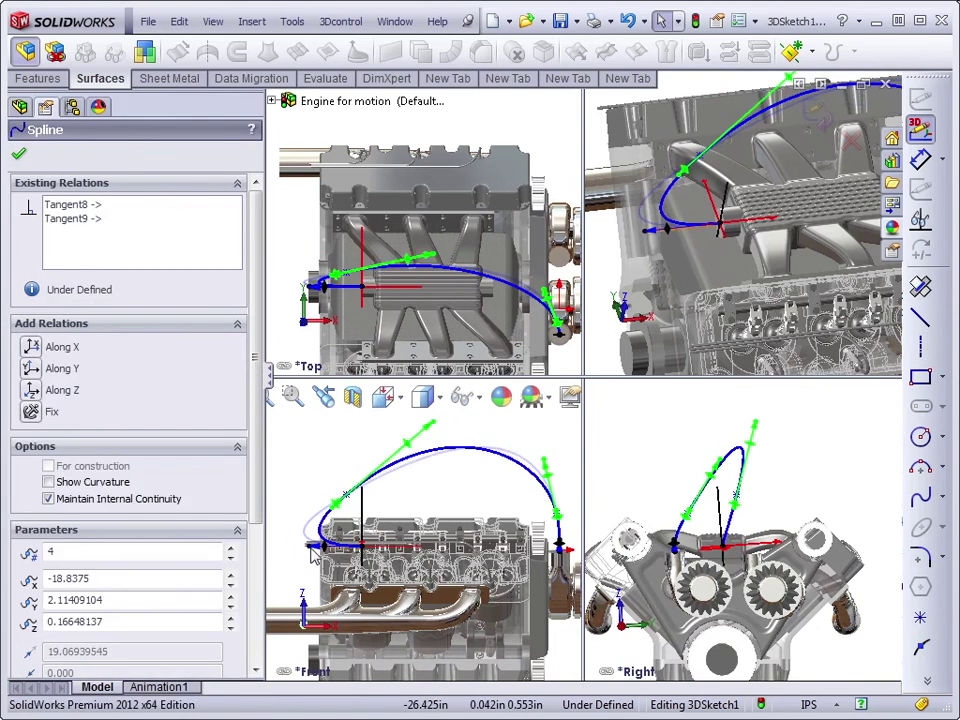
click(592, 497)
Step: Lower the spline point above the turbo outlet in the front view, and raise it again in the pictorial view
scroll(555, 518, down, 3)
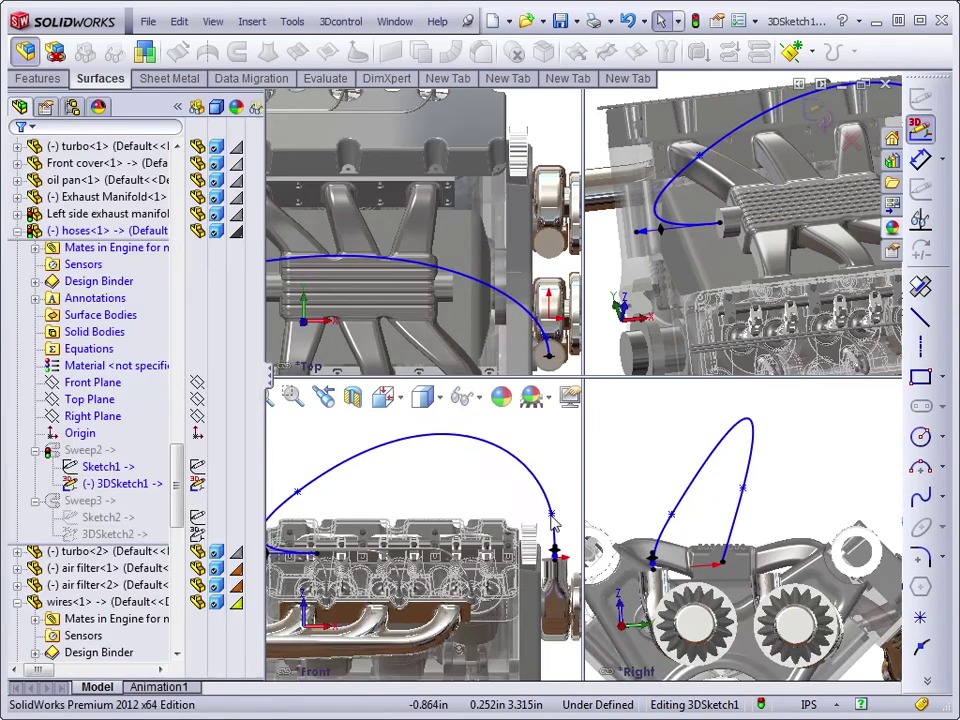
click(552, 548)
mouse_move(549, 556)
mouse_down()
mouse_move(553, 538)
mouse_move(547, 564)
mouse_up()
click(688, 385)
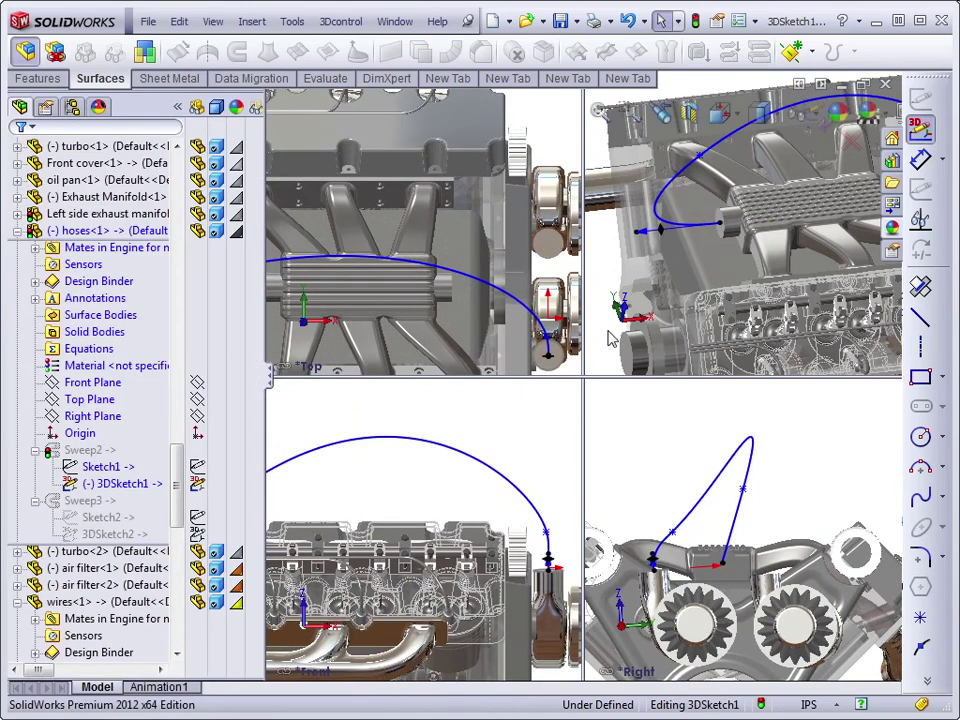
key(Down)
key(Down)
key(Down)
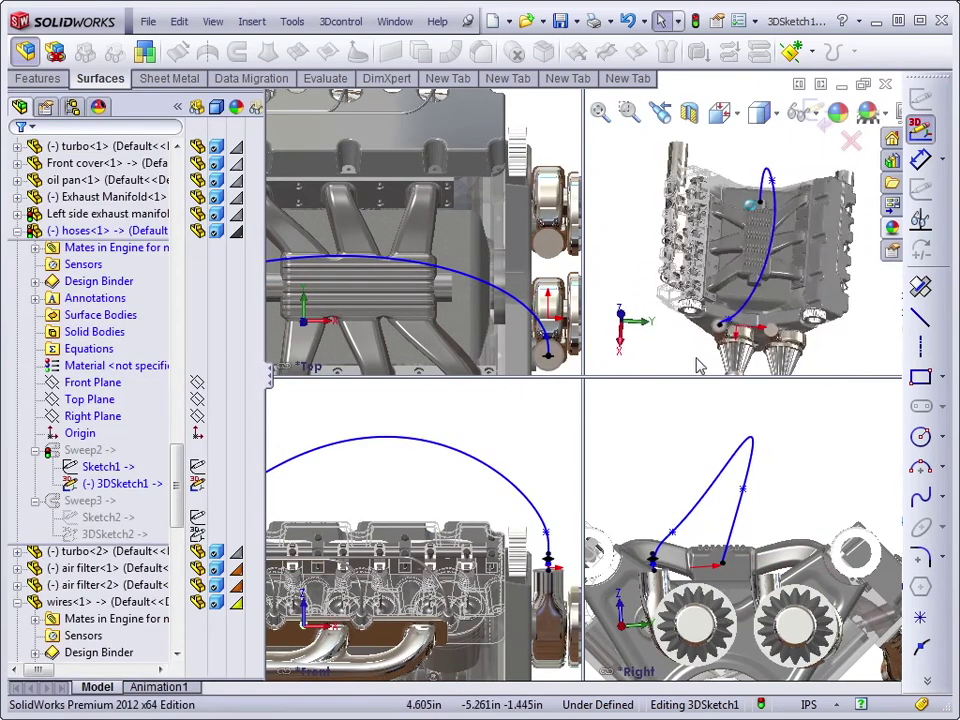
middle_drag(697, 359, 668, 215)
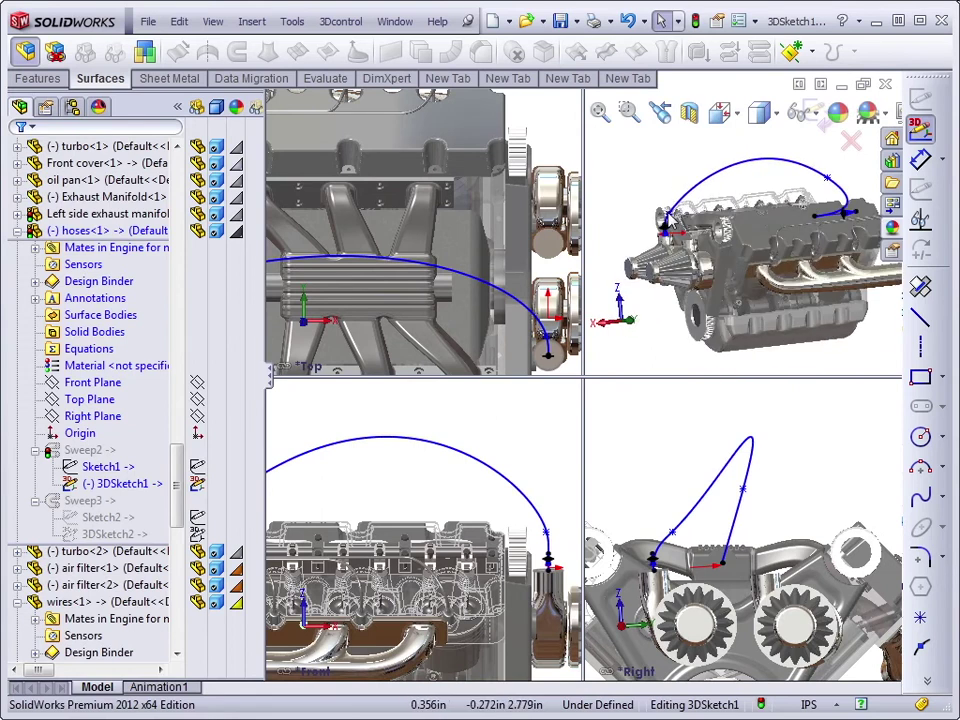
mouse_move(668, 216)
mouse_down()
mouse_move(677, 188)
mouse_move(661, 214)
mouse_move(668, 201)
mouse_up()
Step: Delete the spline point above the turbo outlet and shorten the tangent handle at that end
scroll(542, 508, up, 5)
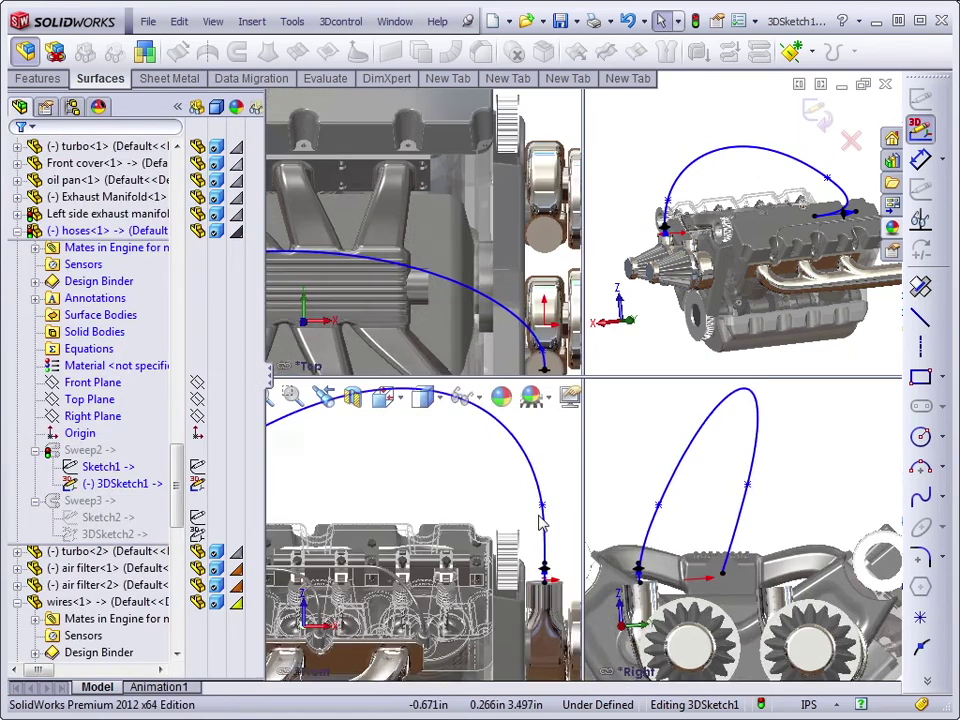
scroll(522, 502, down, 5)
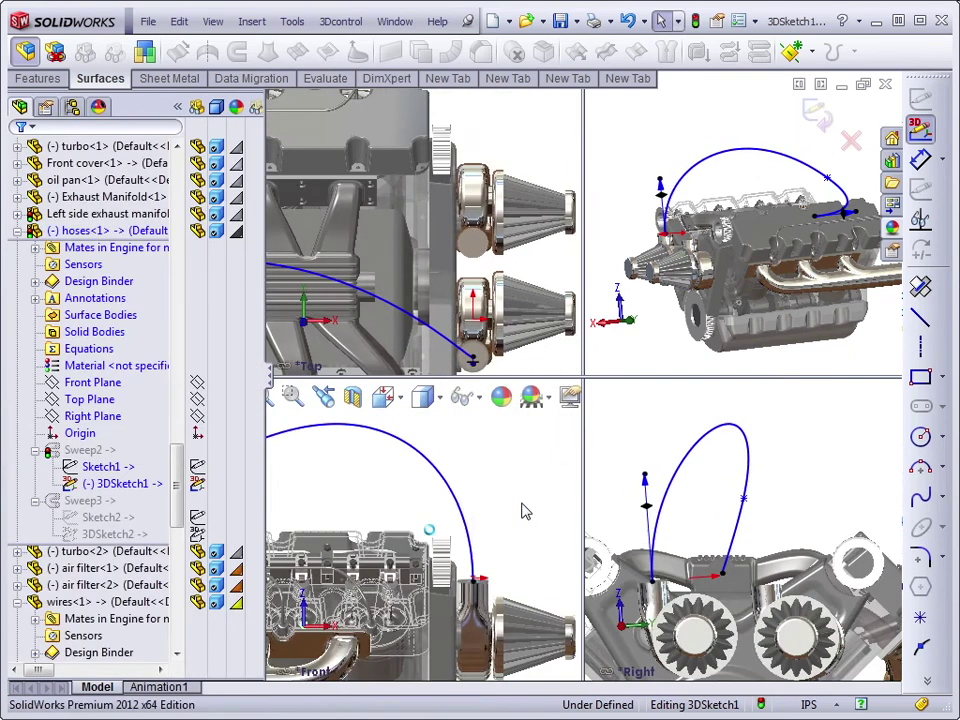
click(505, 503)
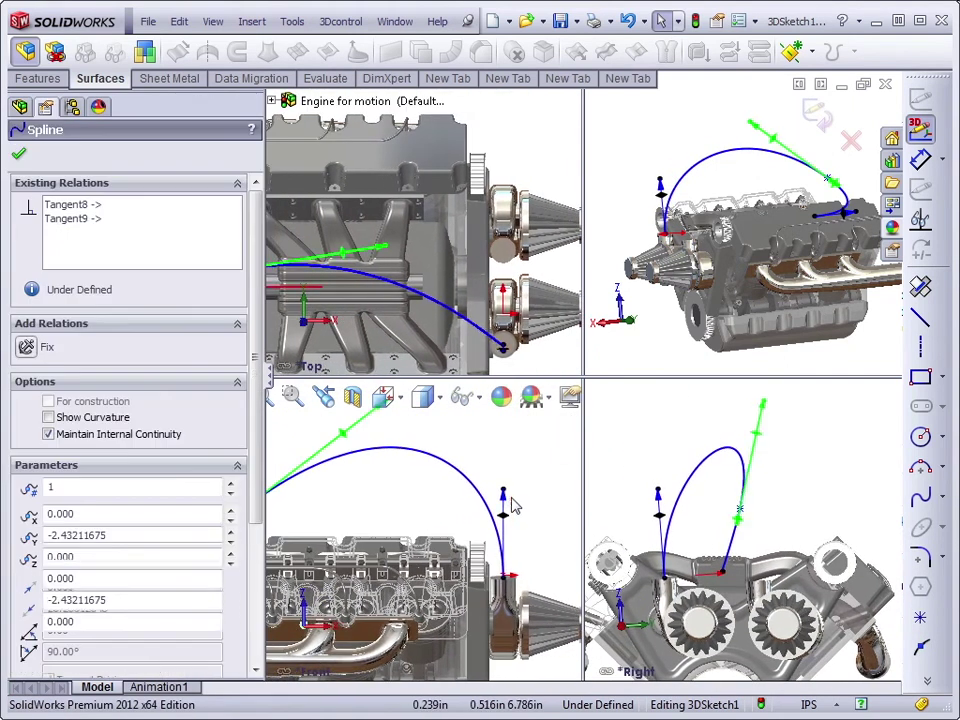
Step: Move the remaining intermediate spline point in the front view farther back, past the rear of the engine
scroll(430, 505, down, 5)
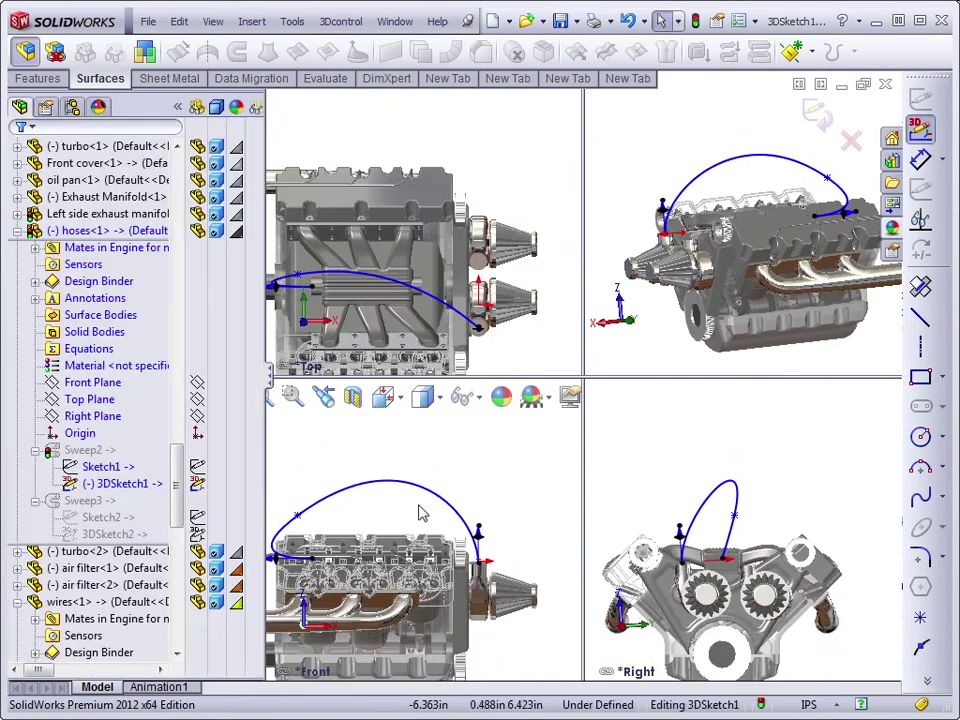
click(322, 510)
drag(322, 508, 295, 520)
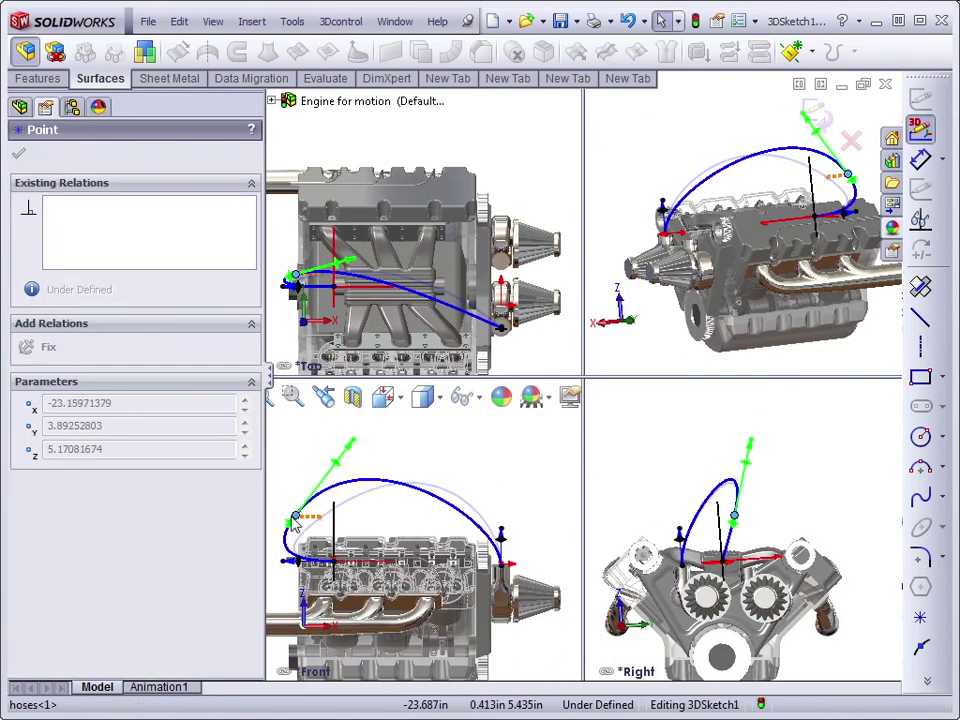
click(523, 488)
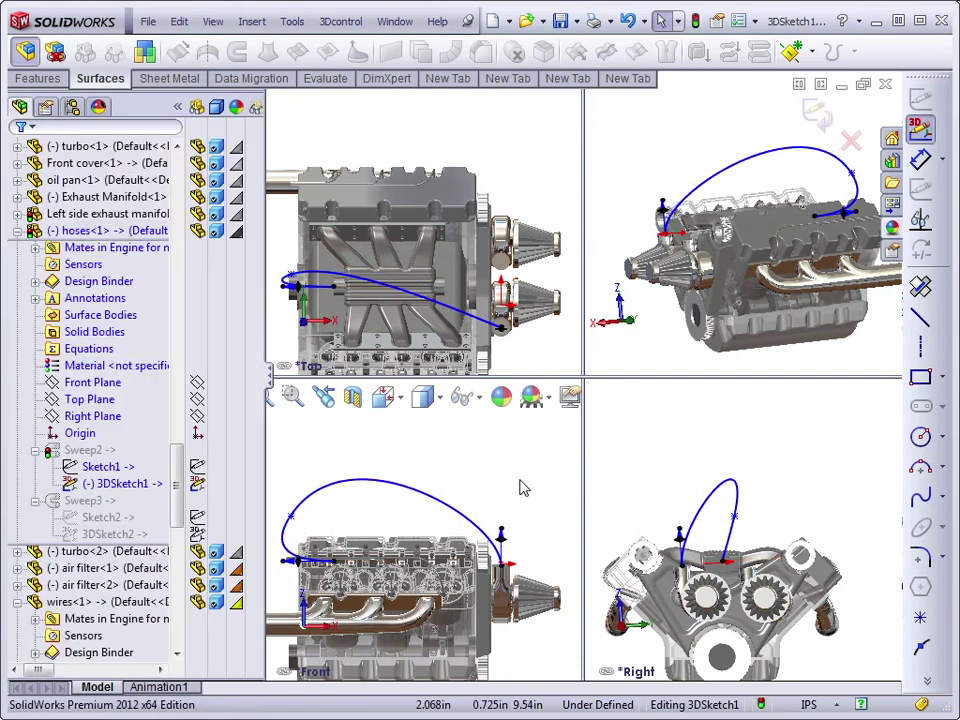
Step: Exit the 3D sketch discarding the changes, and return the graphics area to a single view
click(690, 452)
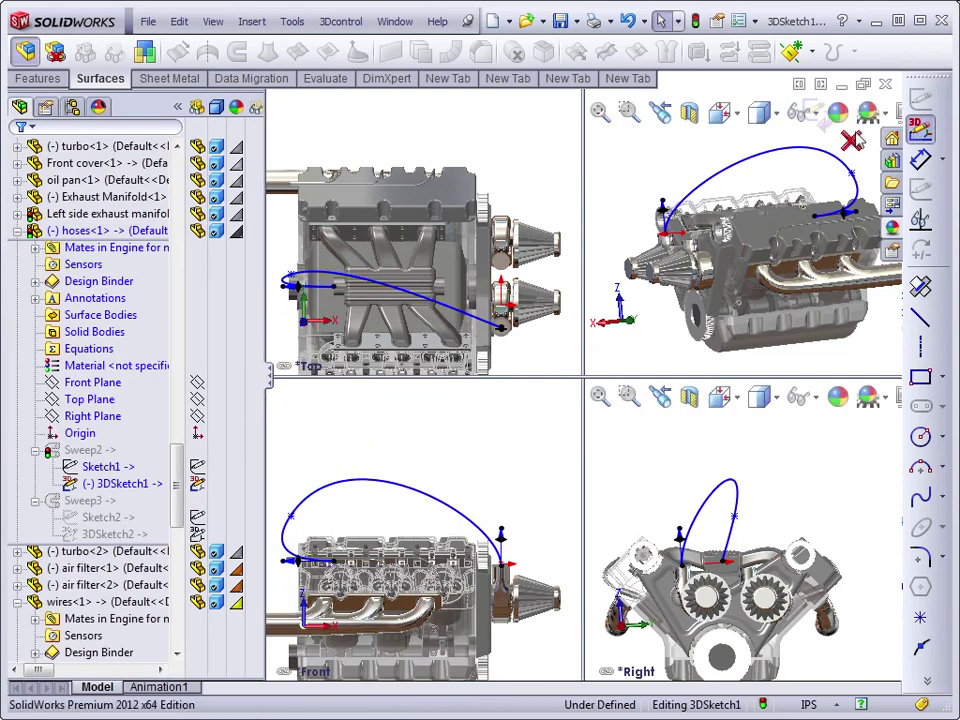
key(ctrl+b)
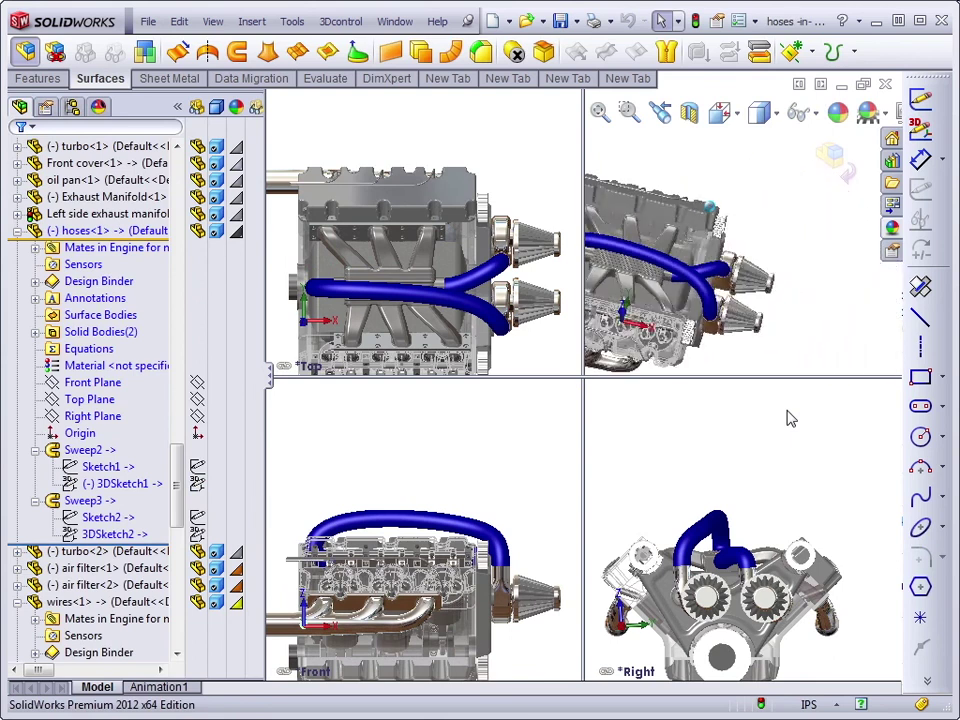
double_click(583, 377)
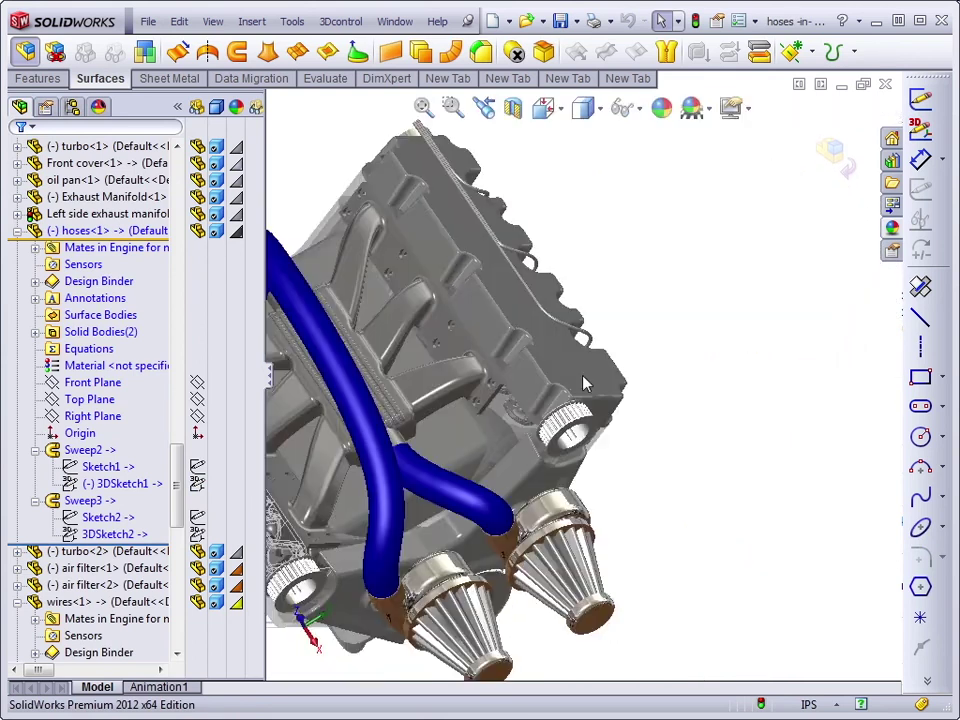